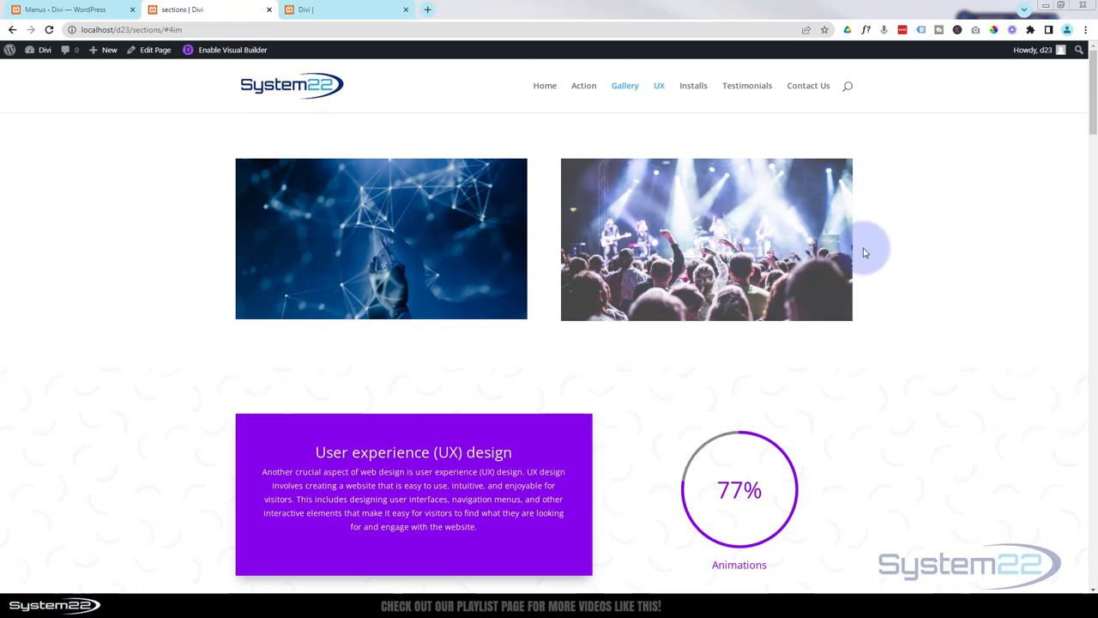
Step: Dismiss the Live Show overlay and open the grad page in the Visual Builder
mouse_move(809, 255)
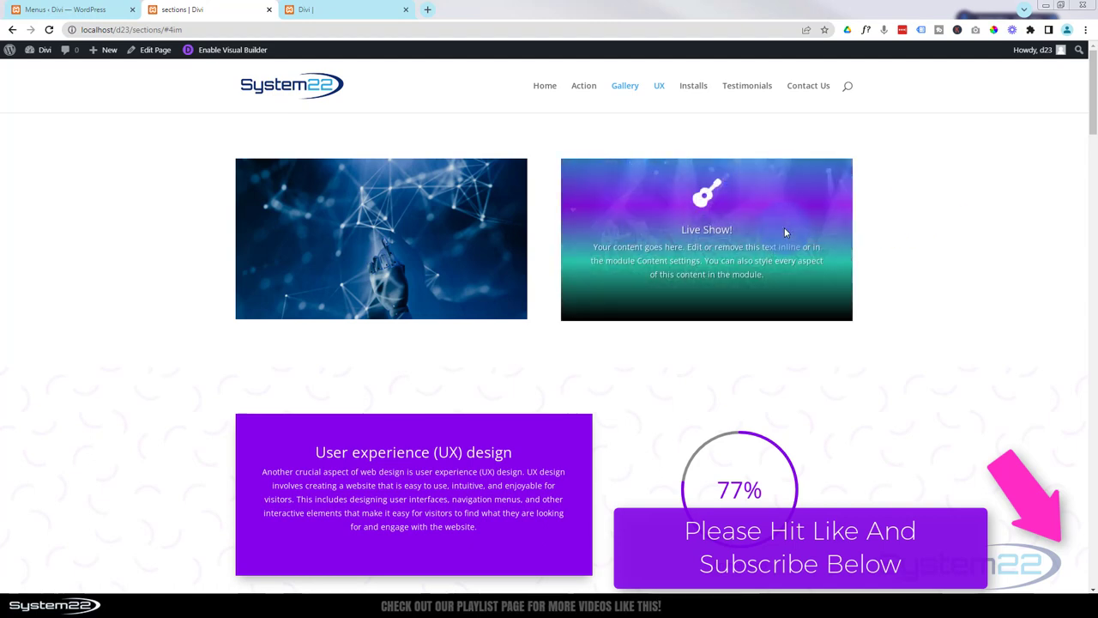
click(913, 225)
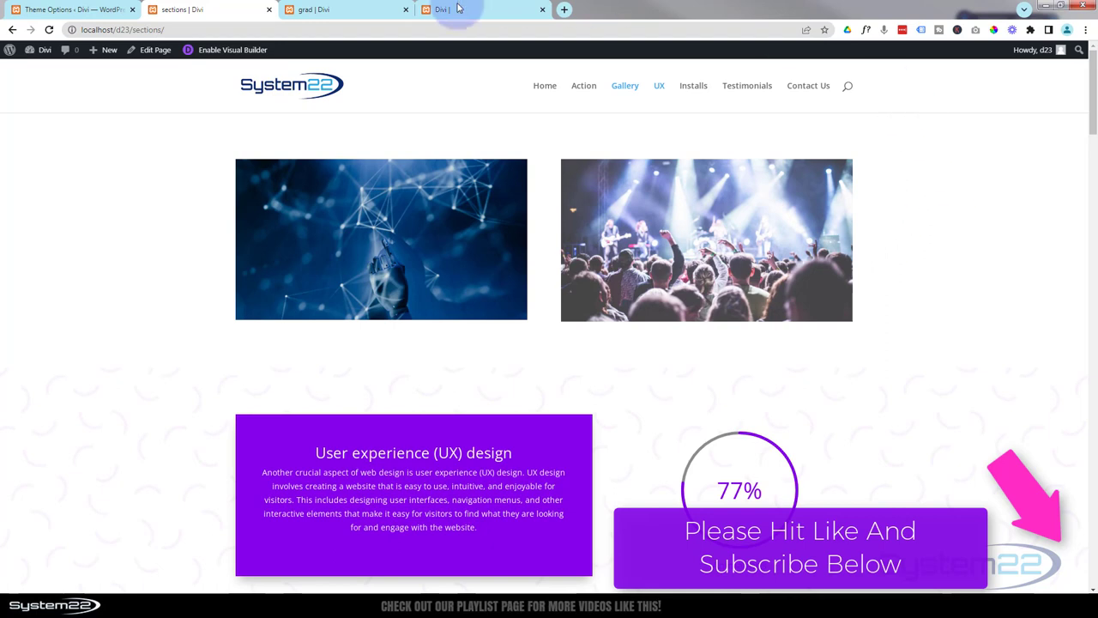
click(343, 11)
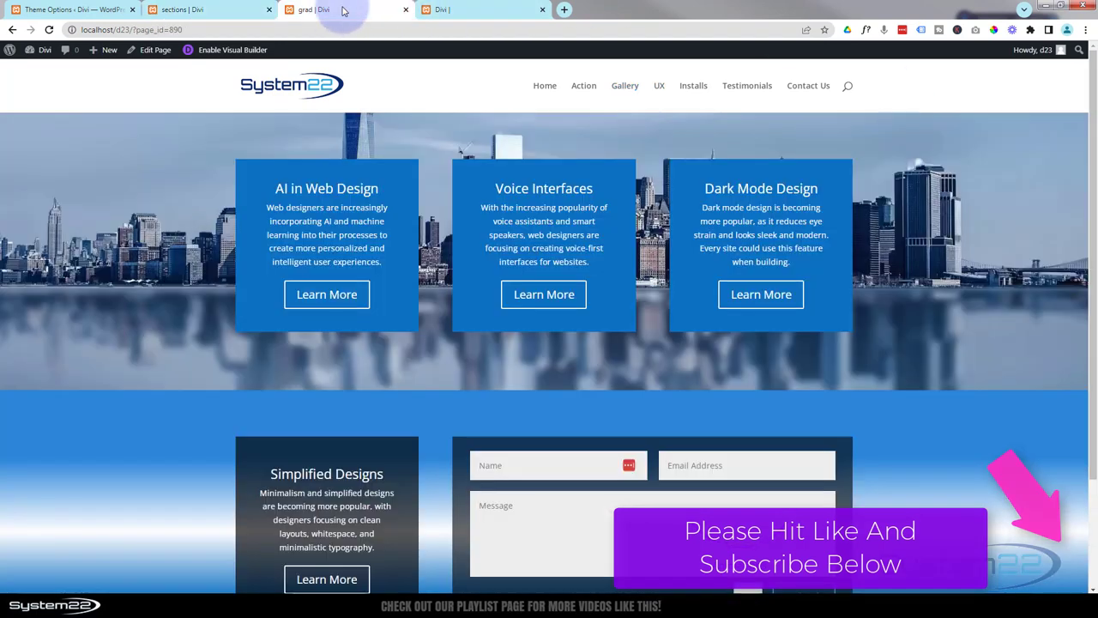
click(260, 52)
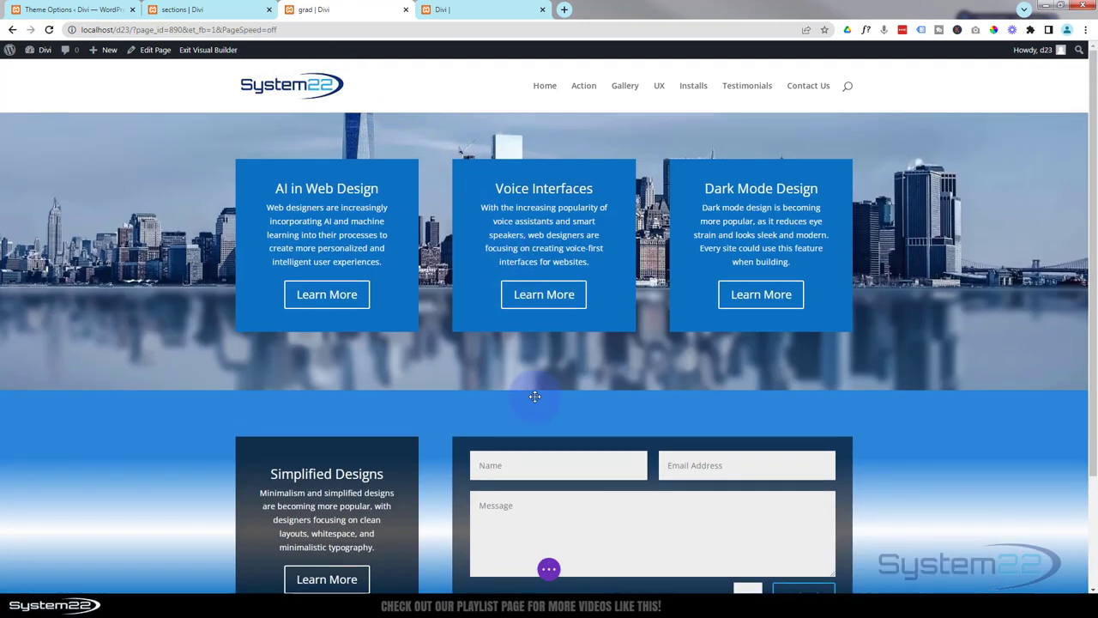
Step: Add a regular section below the hero with a two-column row and a Blurb in the left column
mouse_move(532, 378)
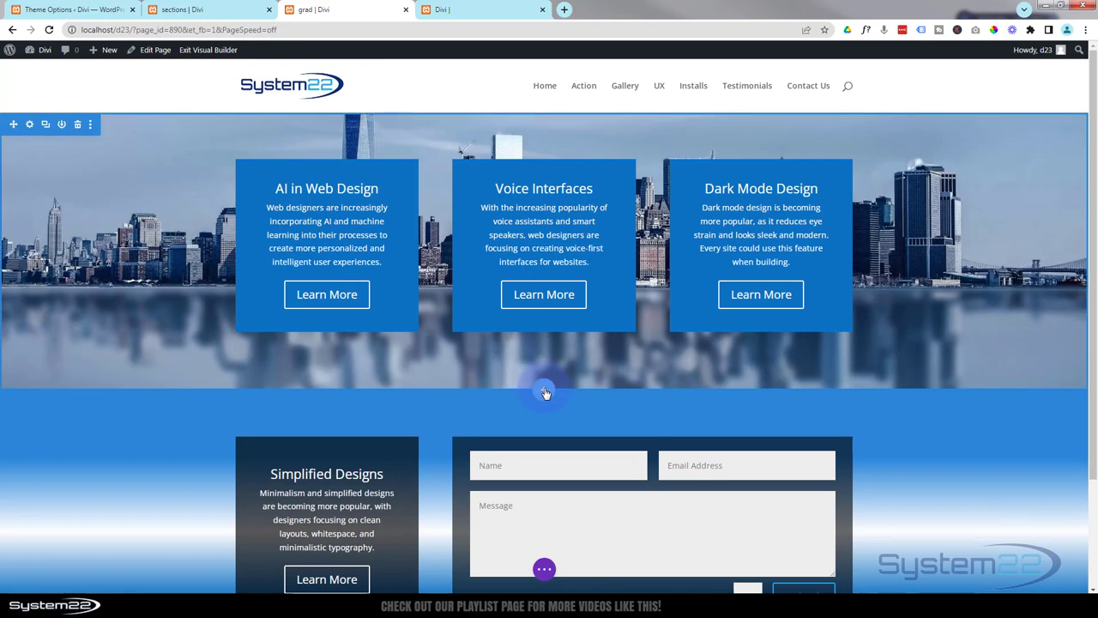
click(545, 393)
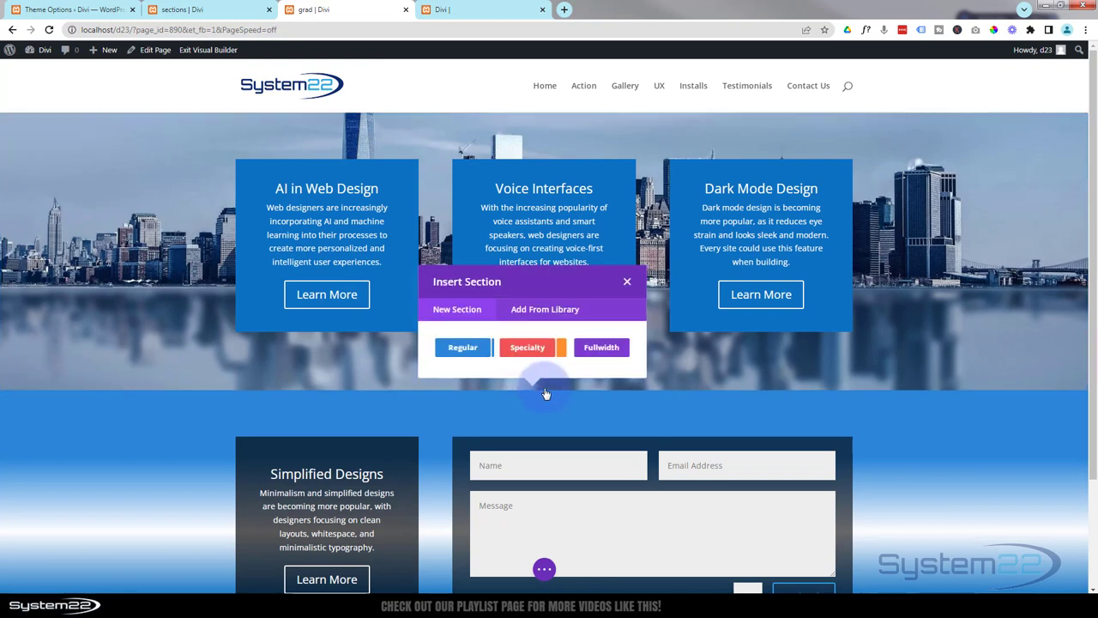
click(463, 347)
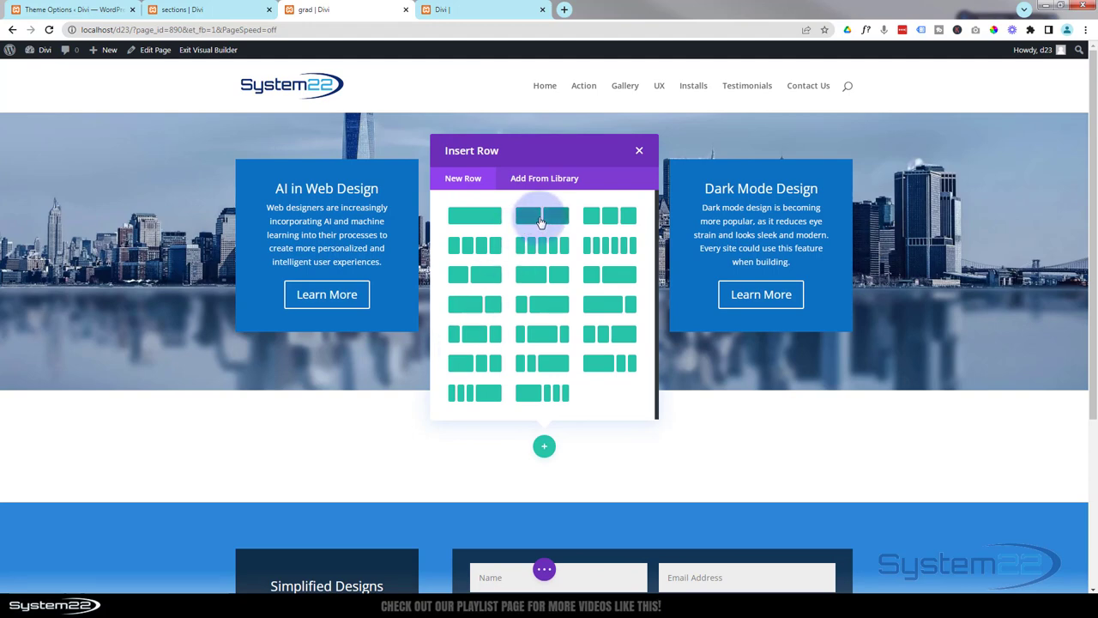
click(541, 217)
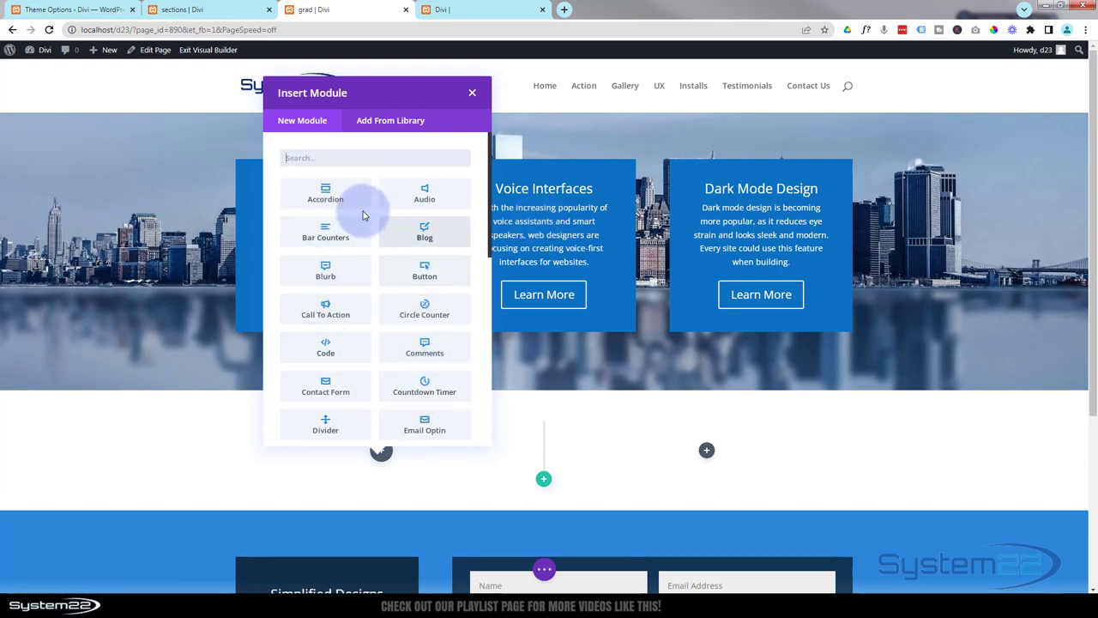
click(344, 274)
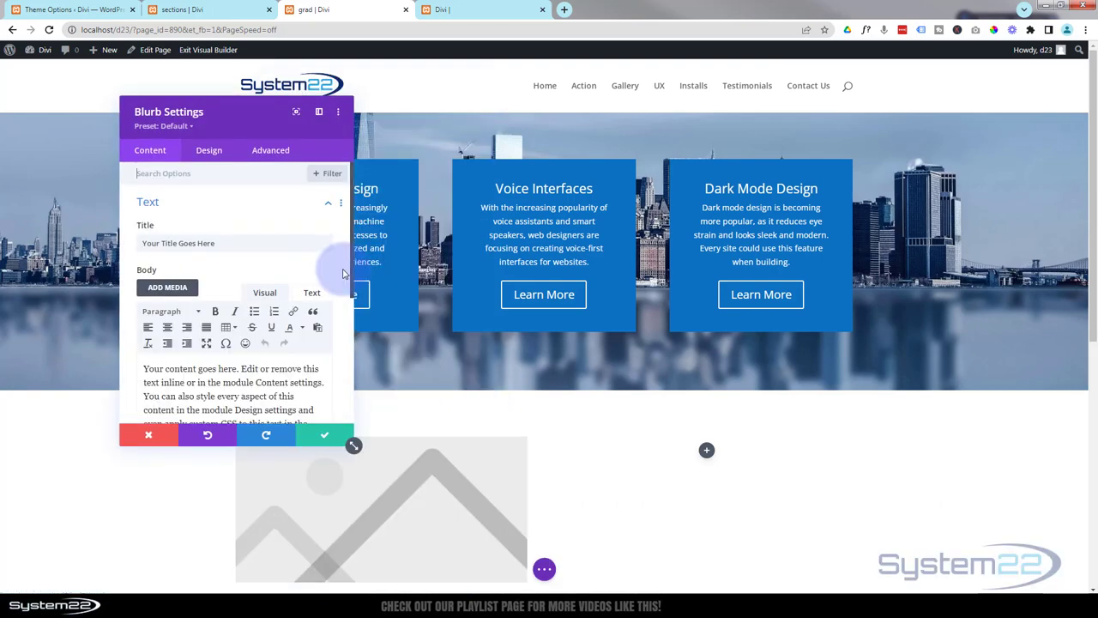
Step: Replace the blurb's placeholder title with 'Gradient Overlay'
drag(261, 130, 761, 175)
scroll(338, 276, down, 3)
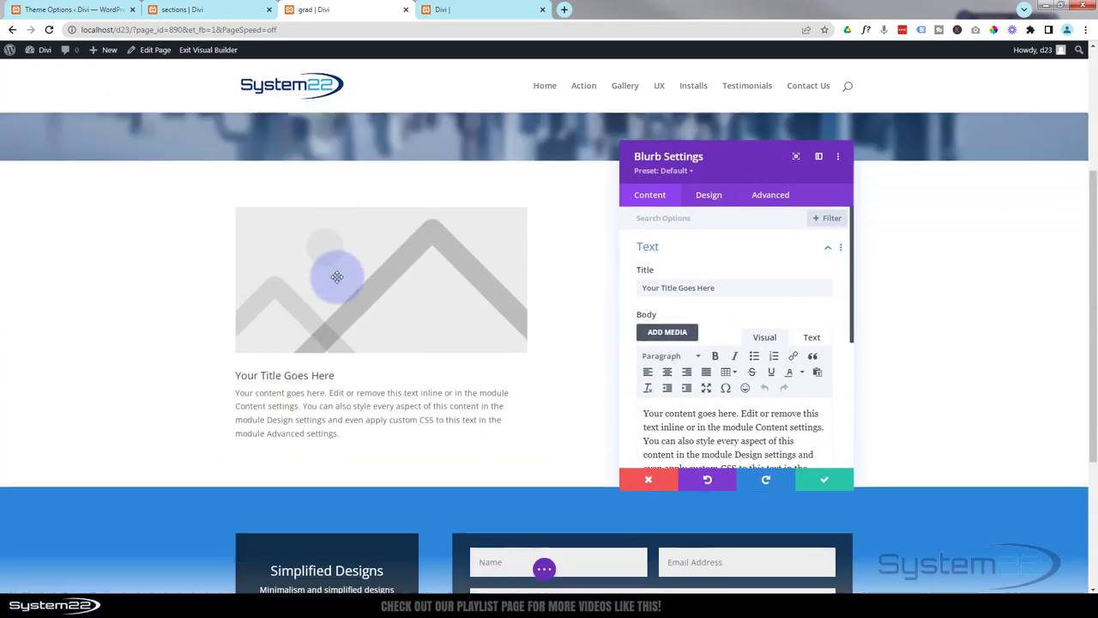
scroll(337, 276, down, 1)
scroll(337, 276, up, 1)
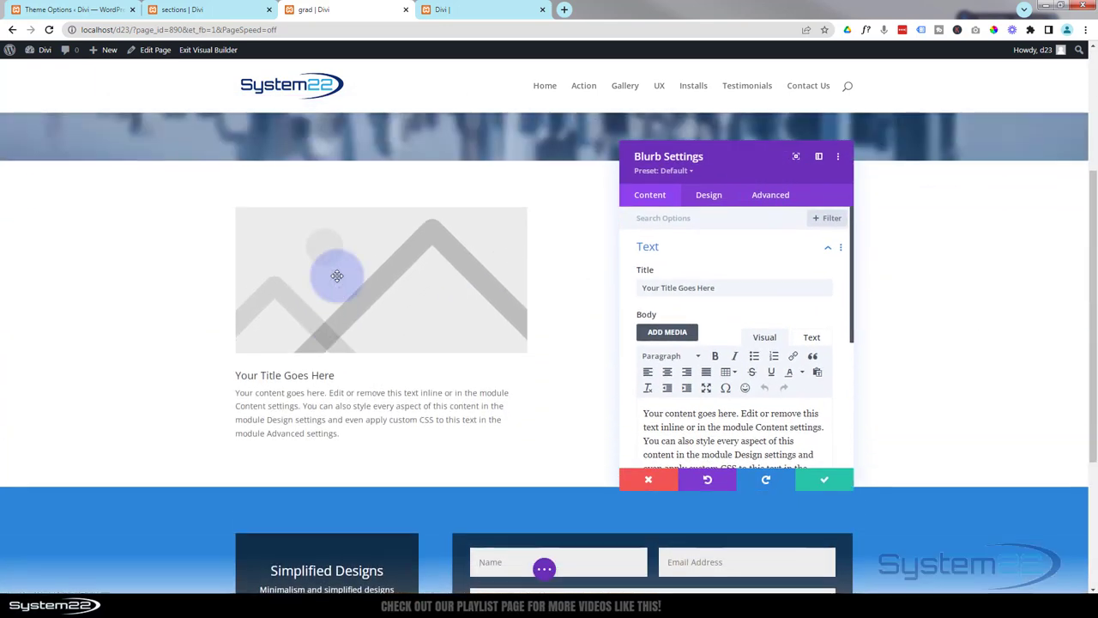
triple_click(700, 287)
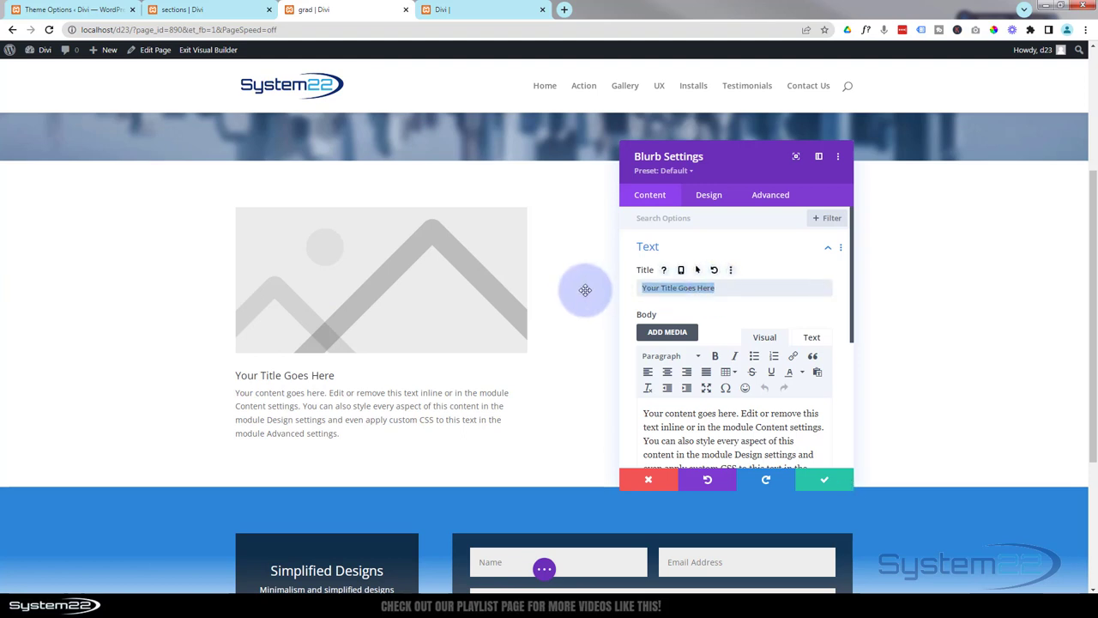
text(Gradient Overlay)
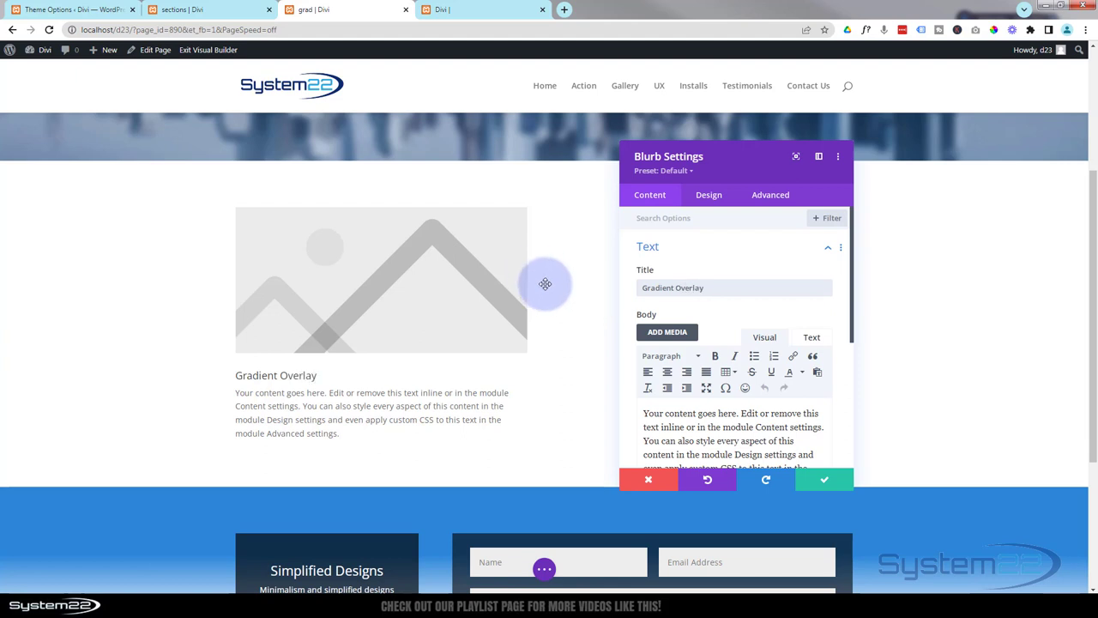
scroll(679, 292, down, 2)
Step: Switch the blurb from an image to the circled double up-chevron icon
scroll(680, 293, down, 3)
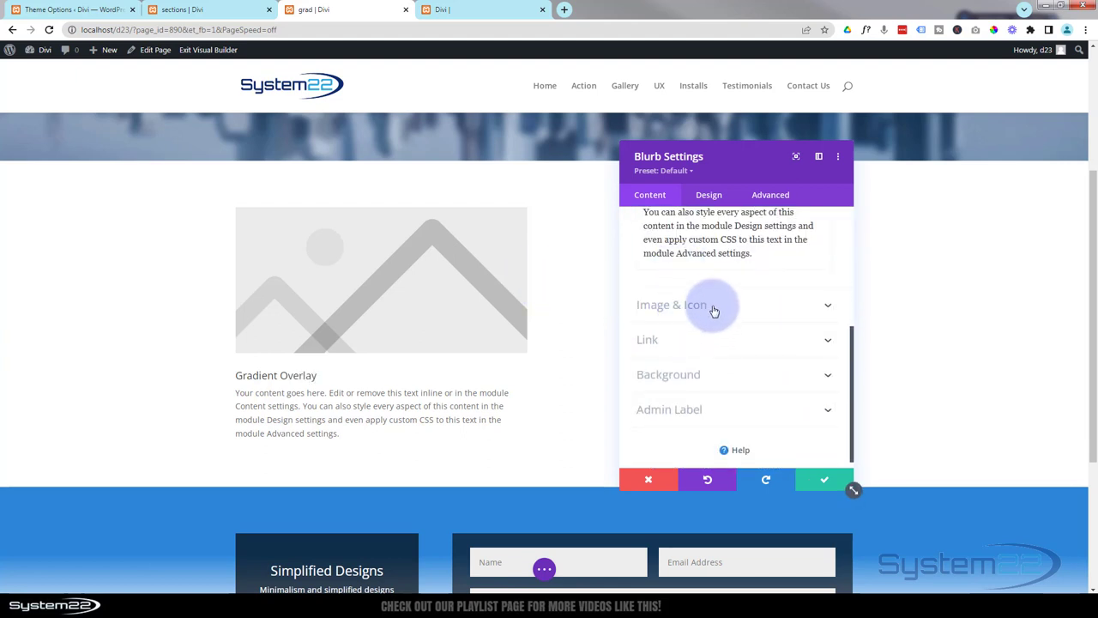
click(700, 305)
click(659, 263)
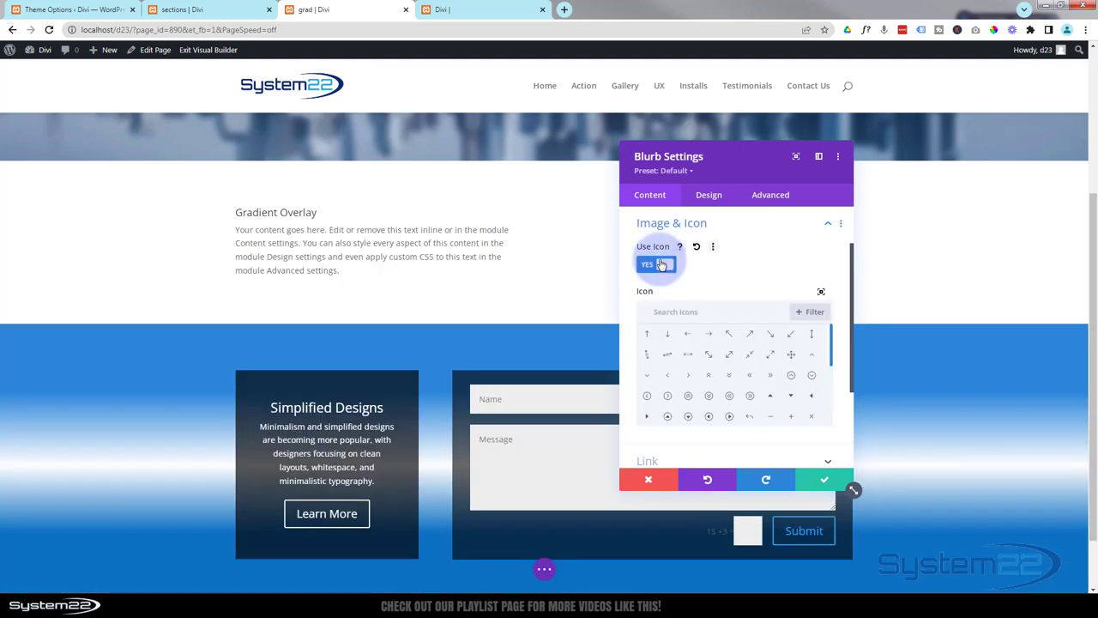
click(688, 396)
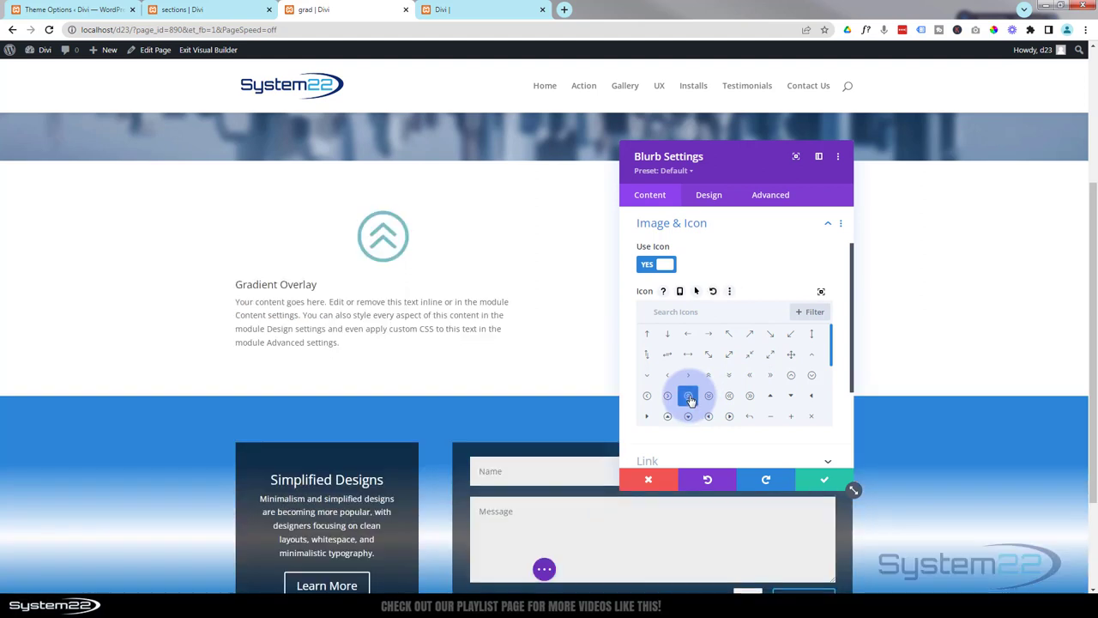
Step: Browse the full icon list in the larger icon picker, then close it
click(699, 309)
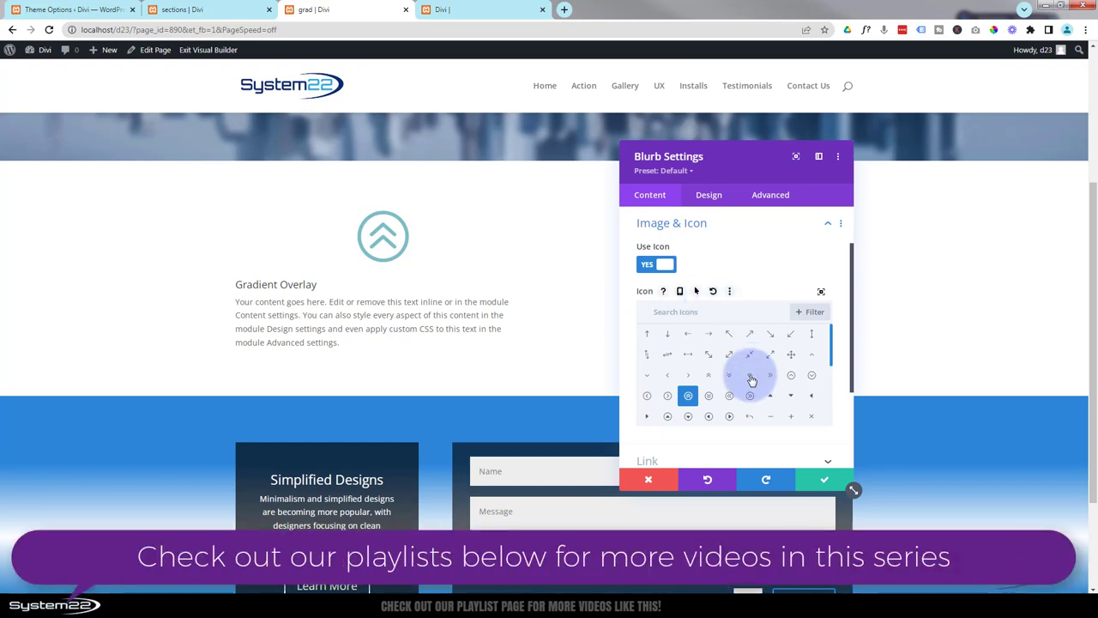
click(822, 293)
scroll(813, 259, down, 15)
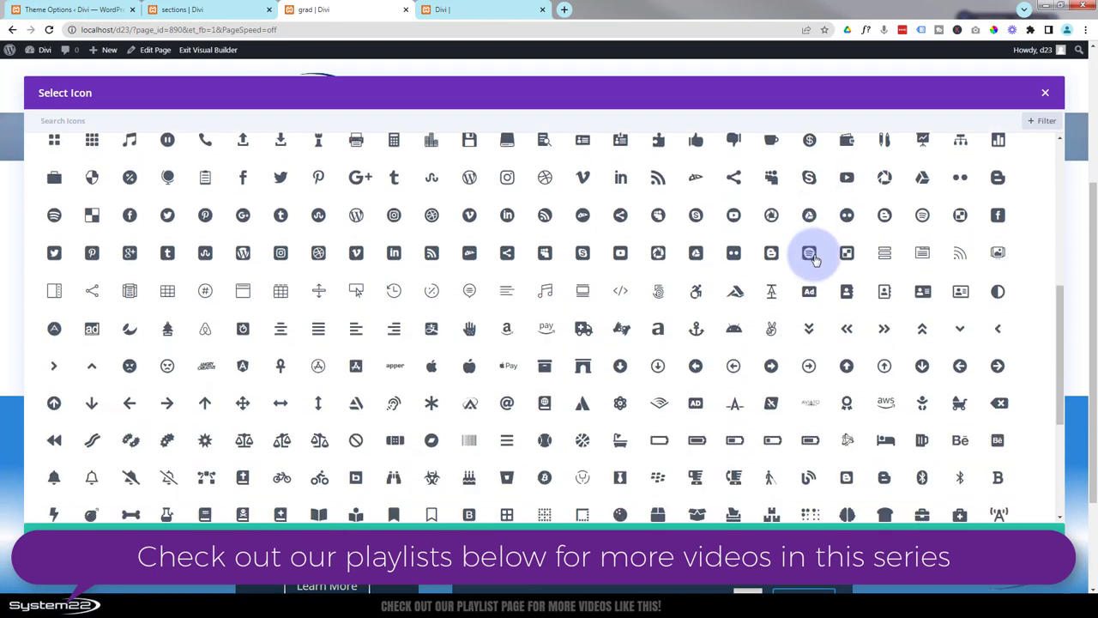
scroll(814, 259, down, 15)
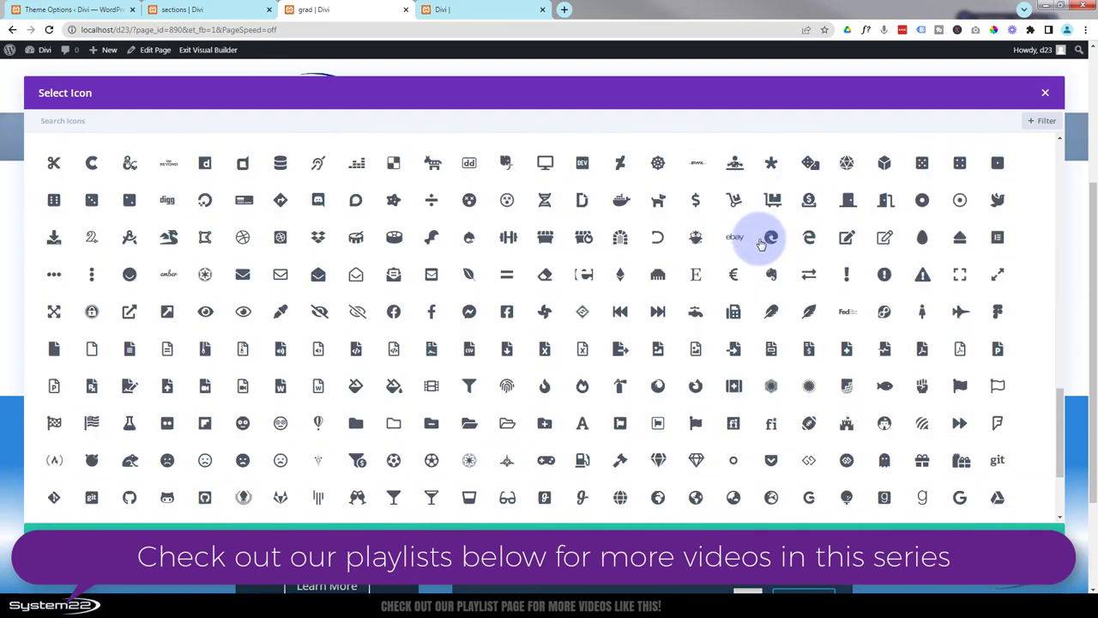
click(1046, 94)
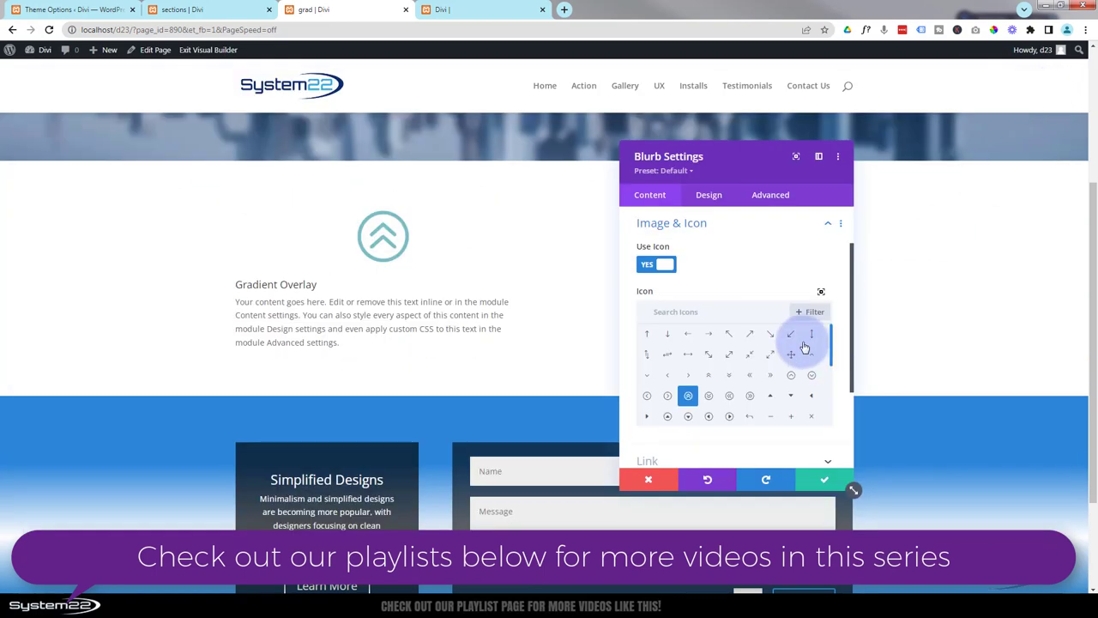
scroll(768, 317, down, 3)
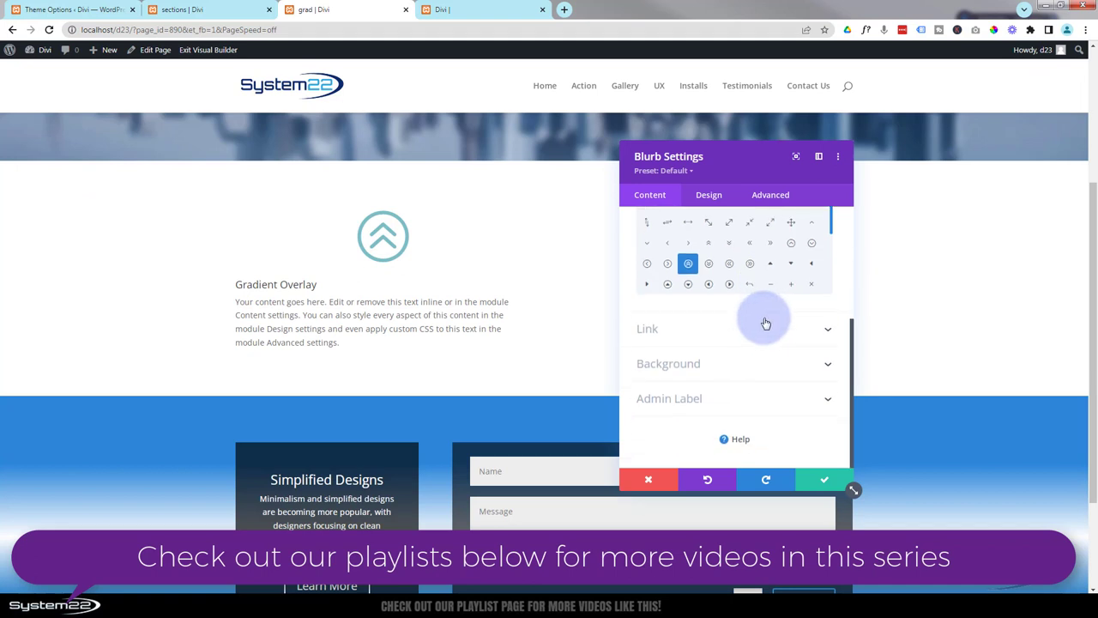
Step: Review the blurb's link options, leaving URLs empty and targets at In The Same Window
click(718, 331)
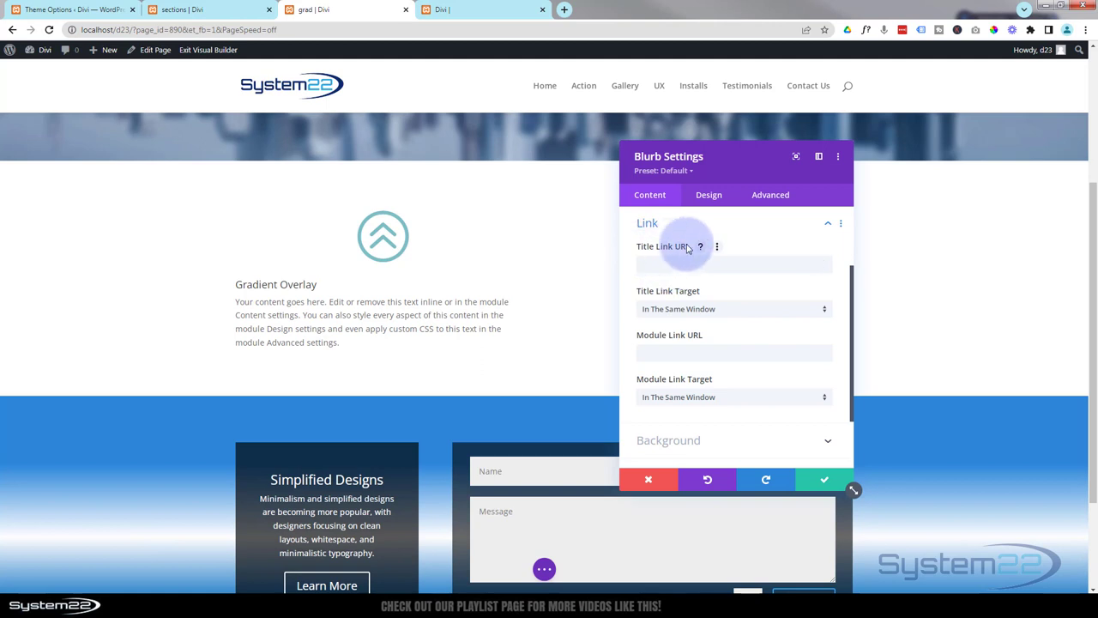
click(645, 351)
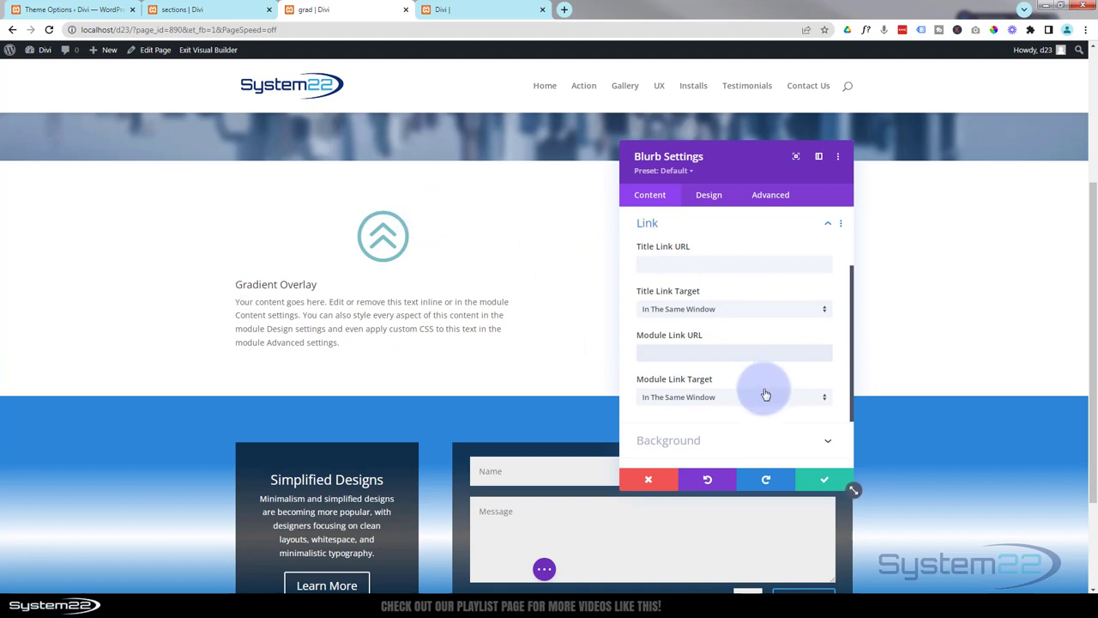
click(725, 398)
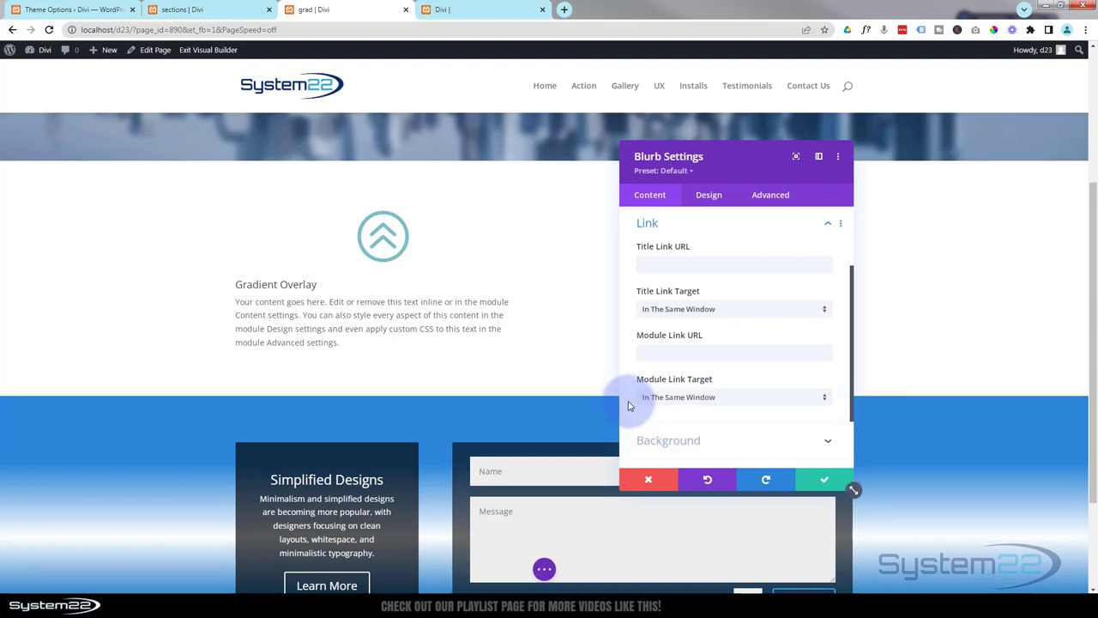
scroll(629, 406, down, 2)
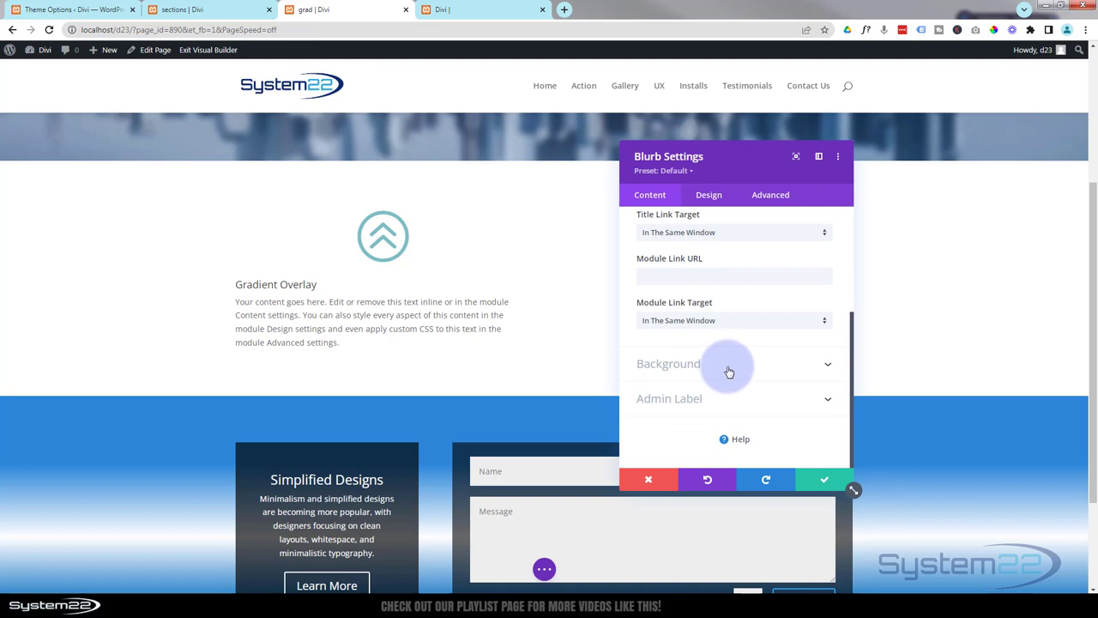
Step: Add a blue-to-teal 180deg linear gradient as the blurb's background
click(728, 372)
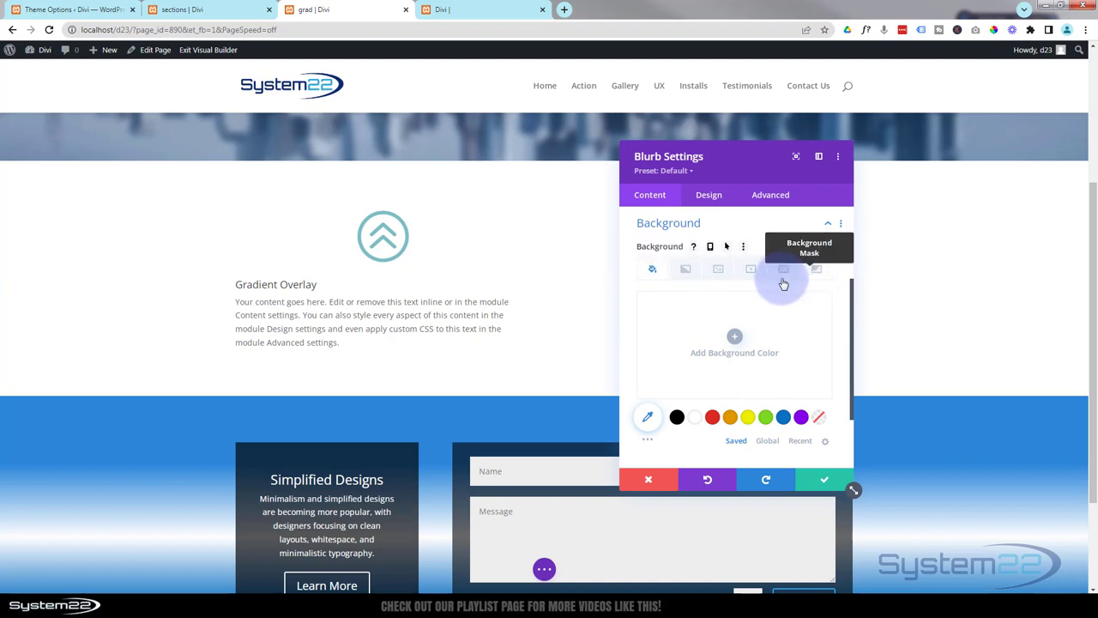
click(686, 271)
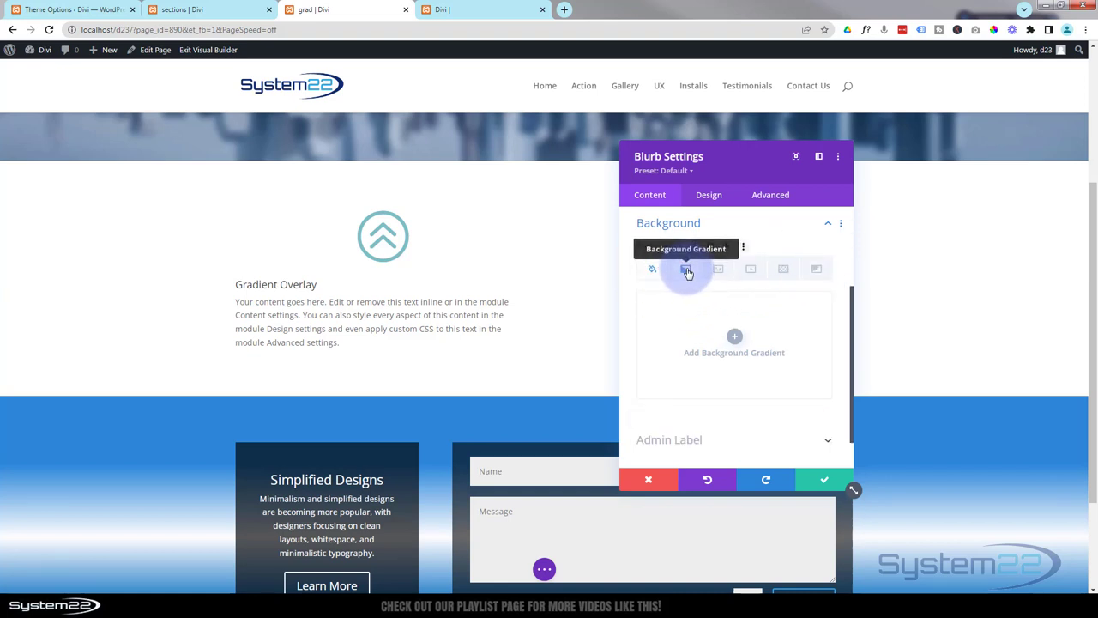
click(736, 338)
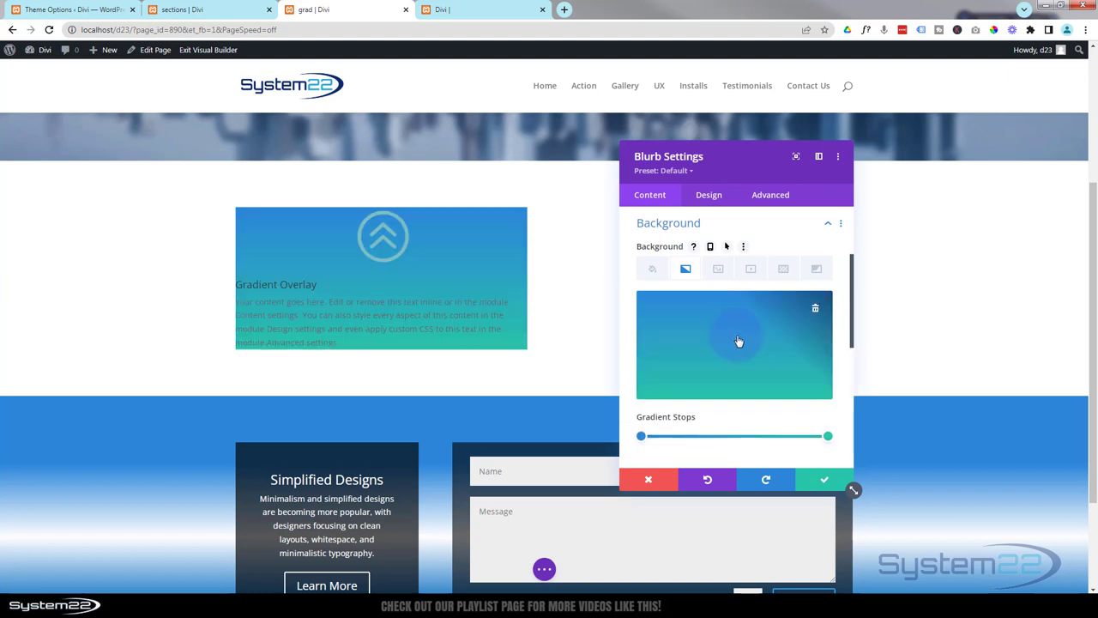
scroll(736, 337, down, 2)
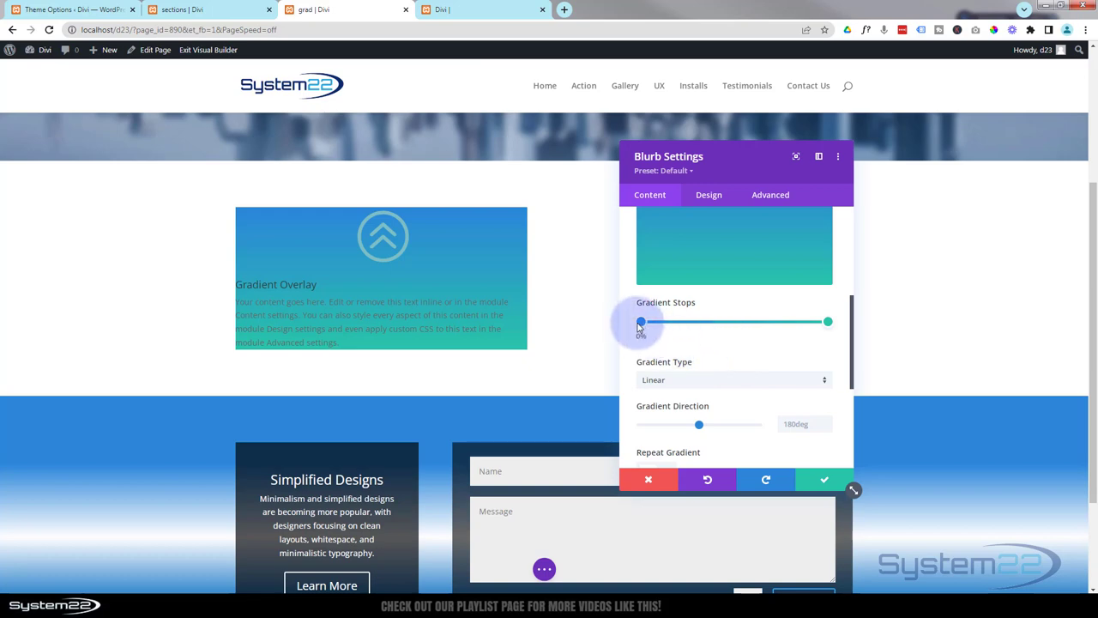
mouse_move(828, 325)
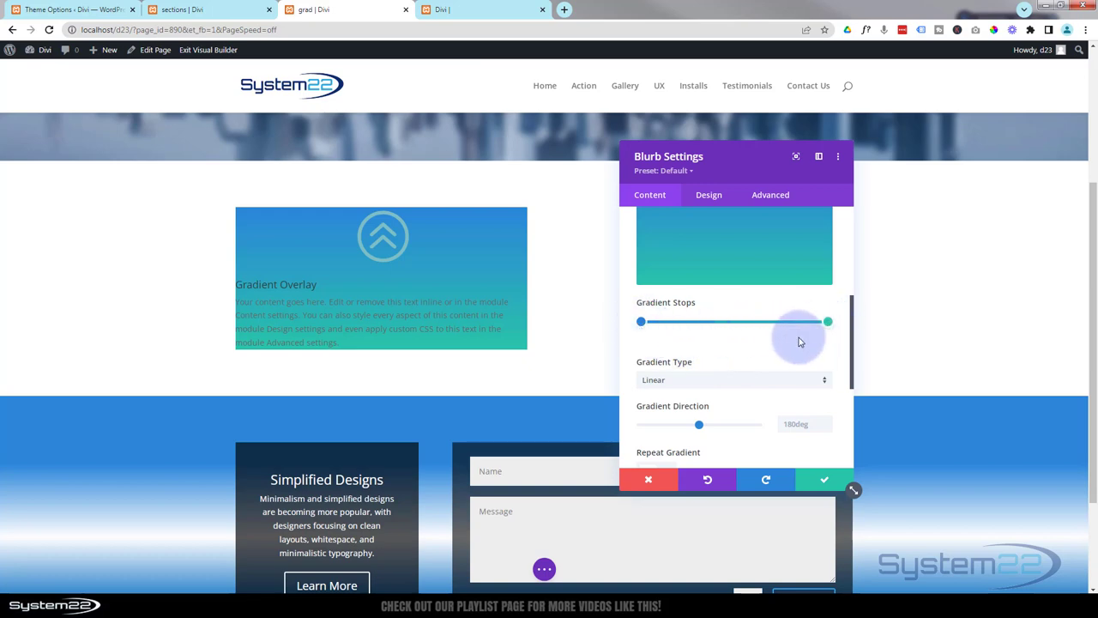
Step: Add a purple gradient stop at about 26%
click(693, 321)
mouse_move(692, 324)
mouse_down()
mouse_move(677, 324)
mouse_move(696, 324)
mouse_move(687, 325)
mouse_up()
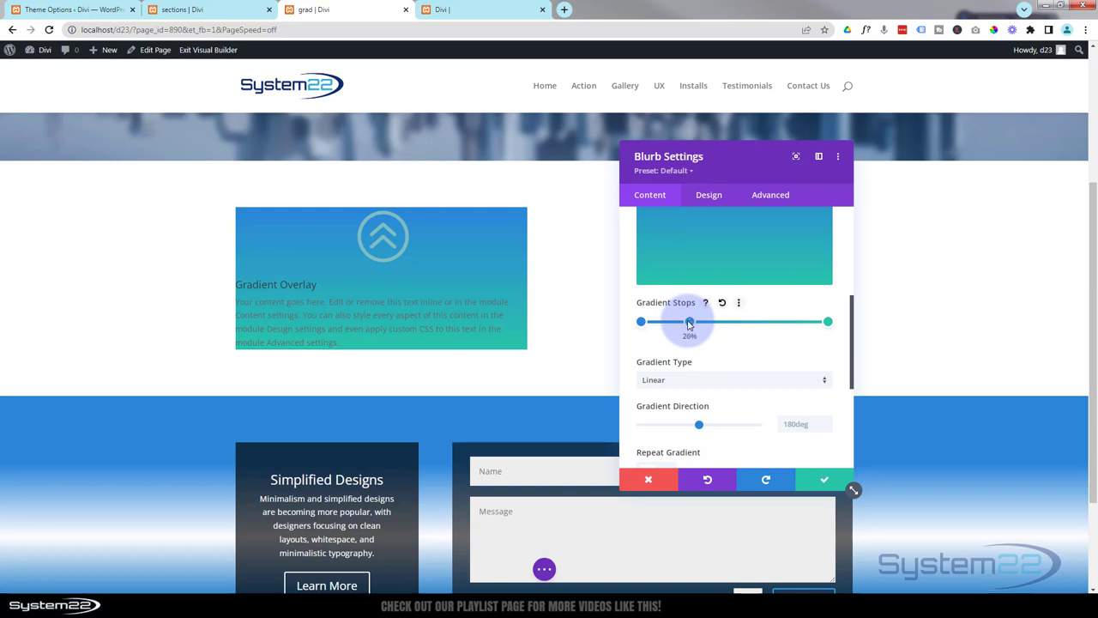
drag(688, 324, 689, 324)
click(688, 321)
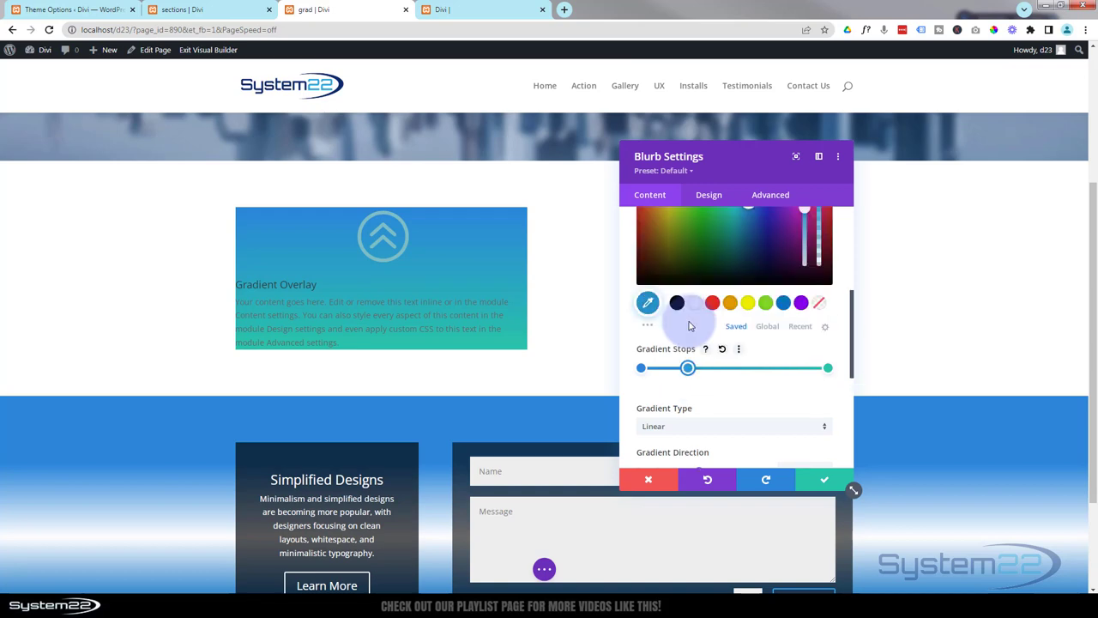
click(801, 305)
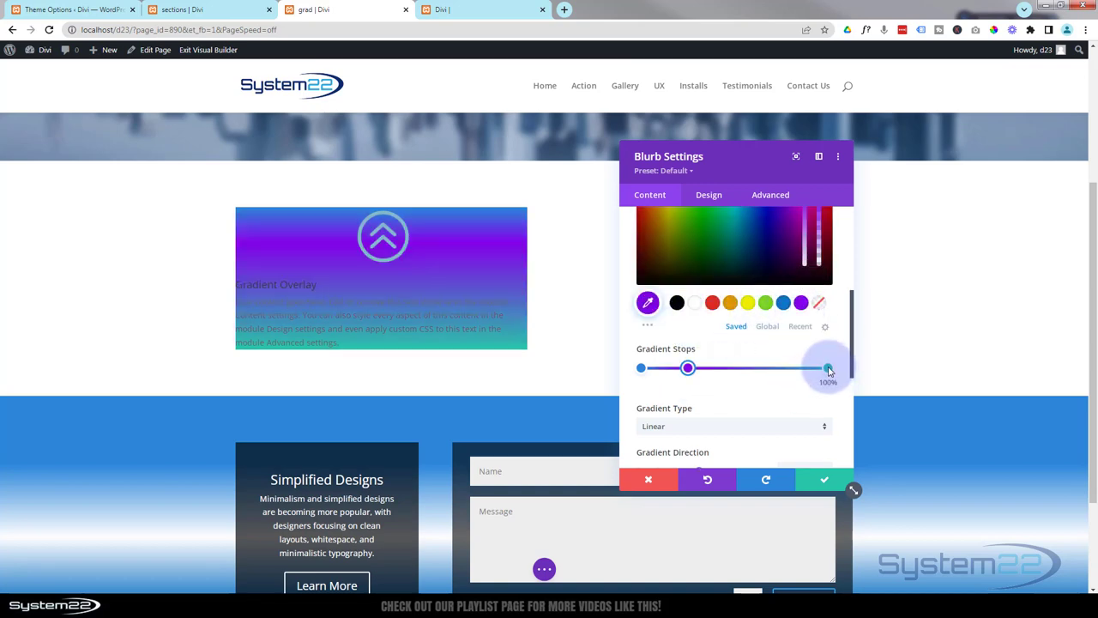
Step: Move the teal stop to about 79% and end the gradient in black
drag(829, 371, 757, 369)
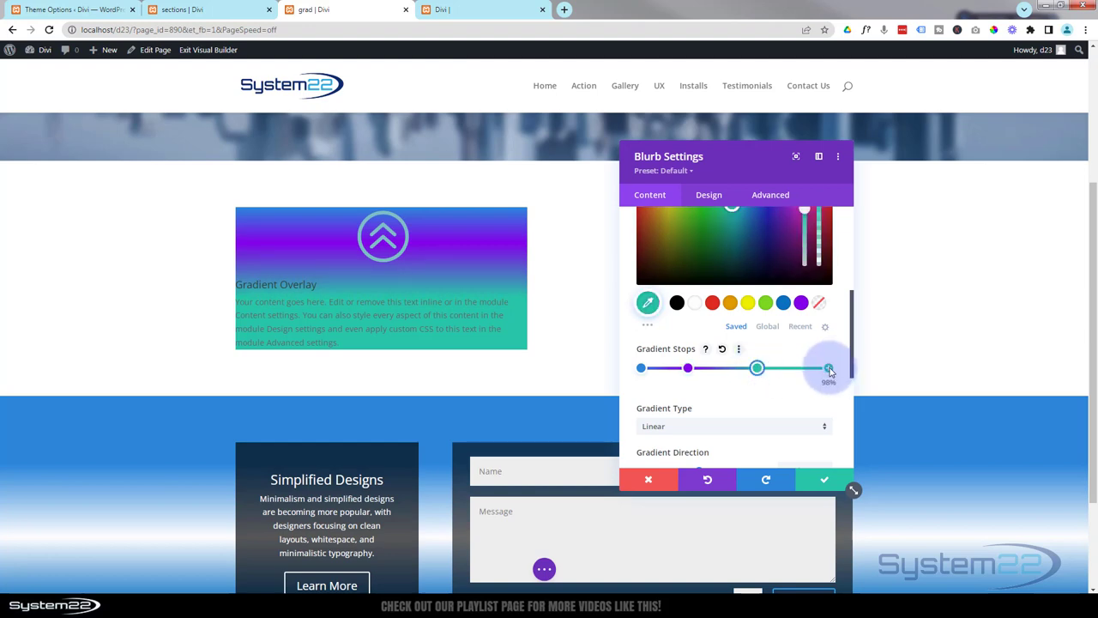
click(831, 371)
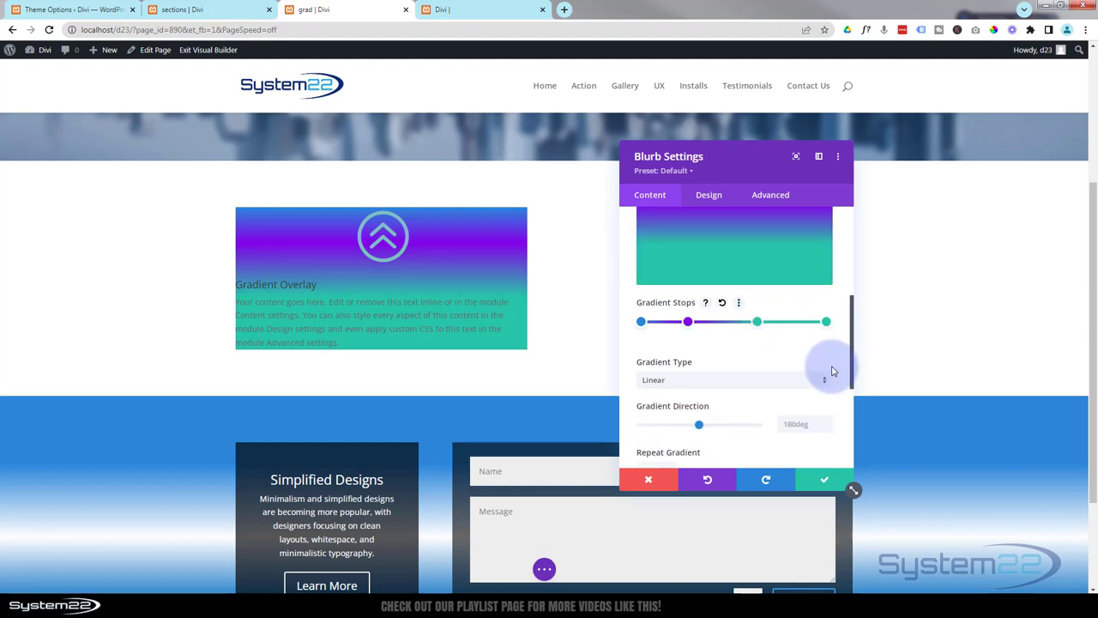
click(826, 323)
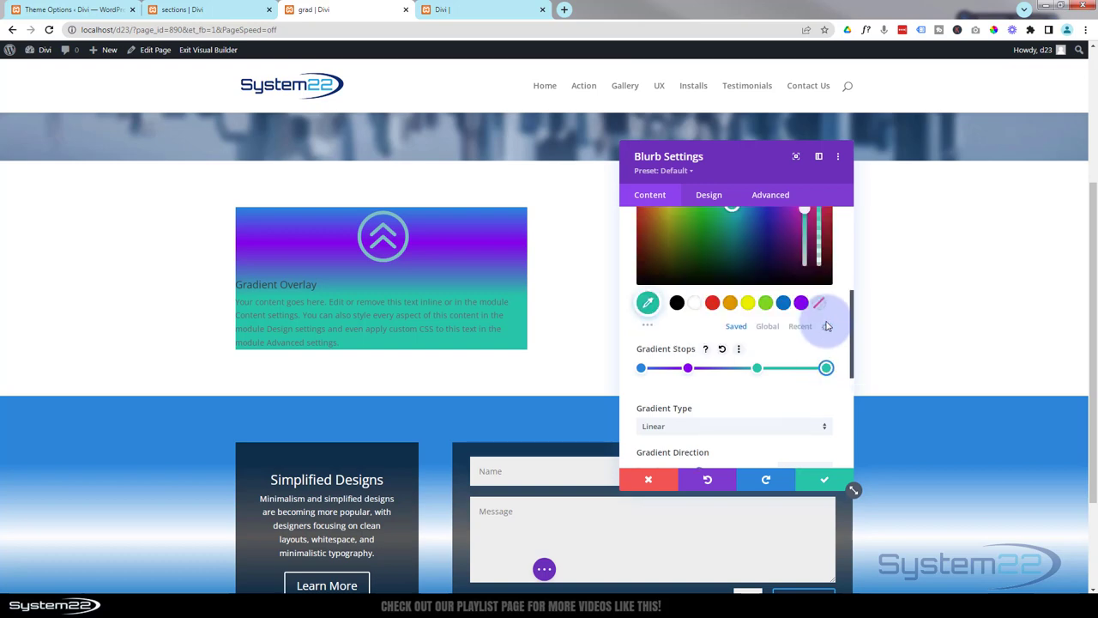
click(676, 304)
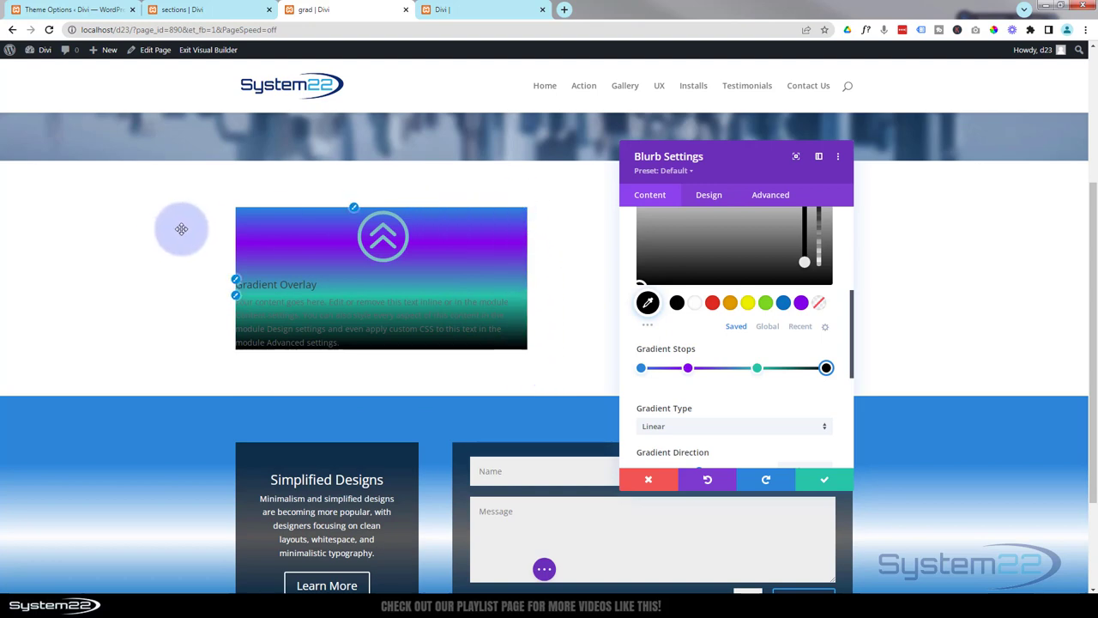
Step: Make the blurb's icon white and set its width to 50px
click(716, 196)
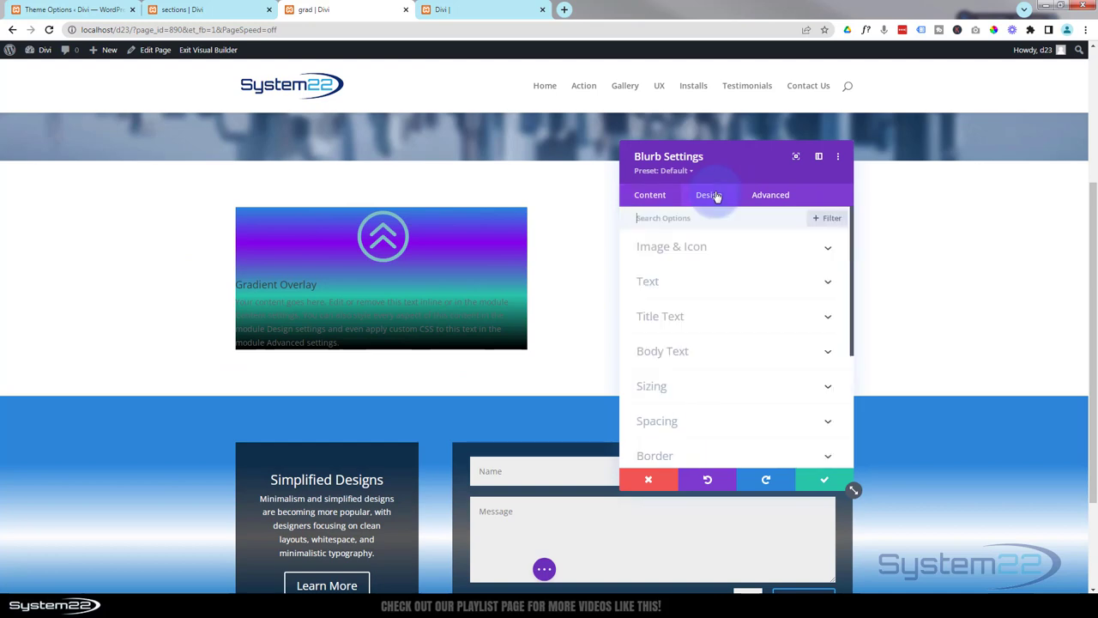
click(759, 258)
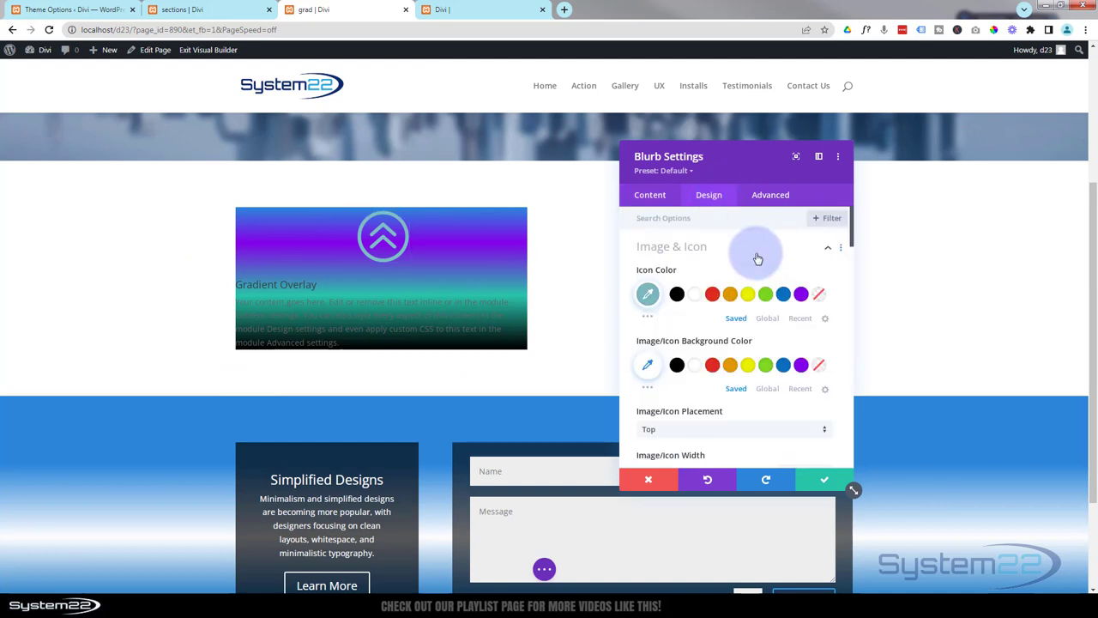
click(695, 294)
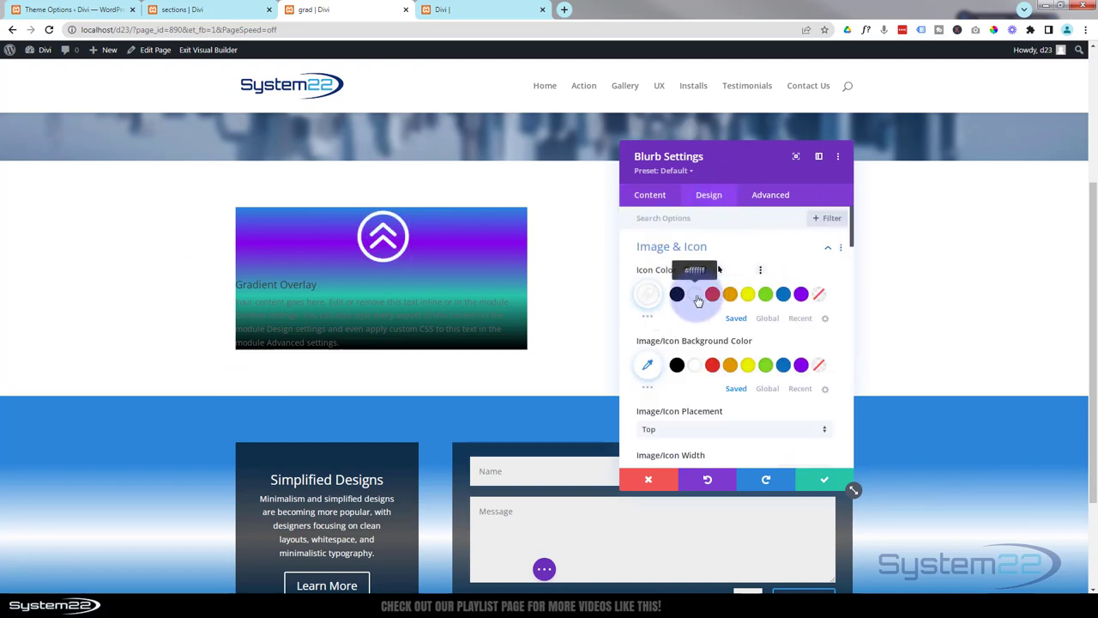
scroll(700, 306, down, 2)
scroll(701, 308, down, 1)
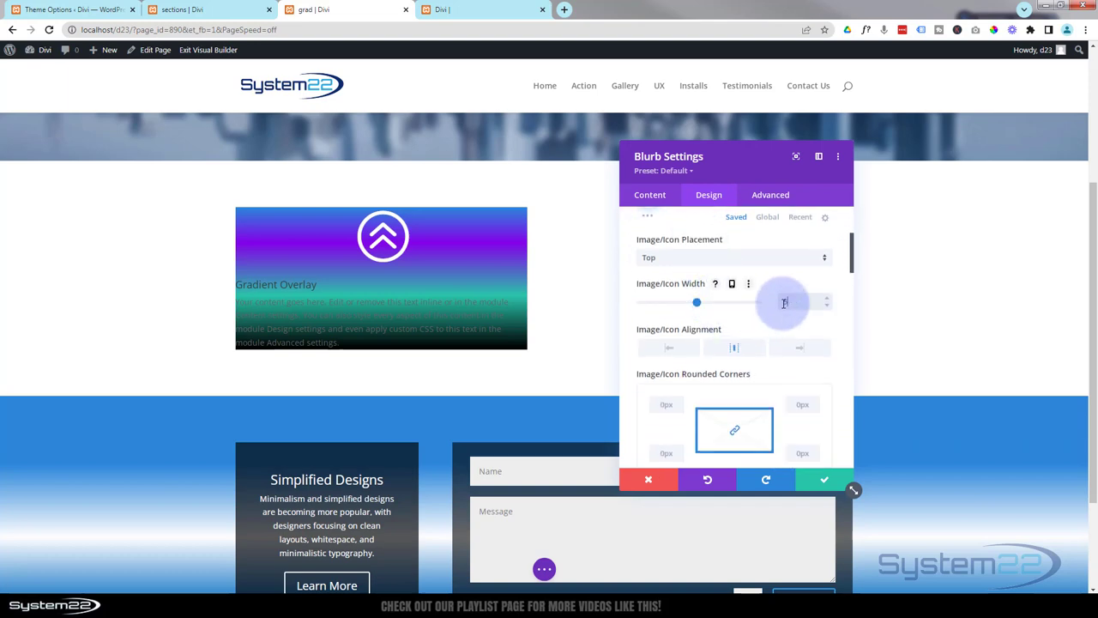
text(50px)
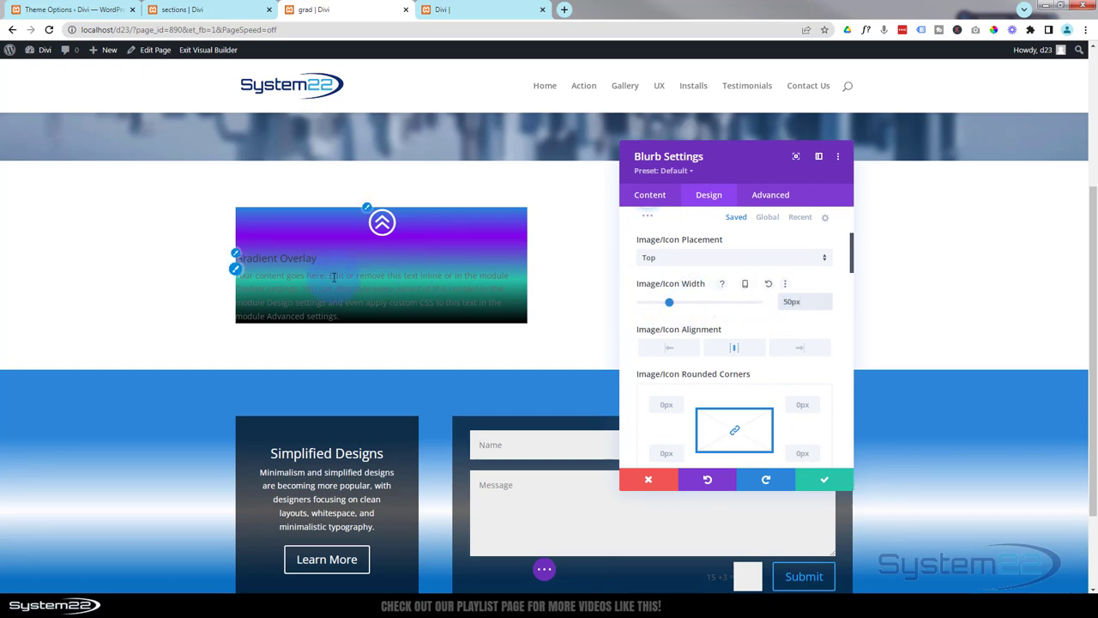
scroll(729, 290, down, 3)
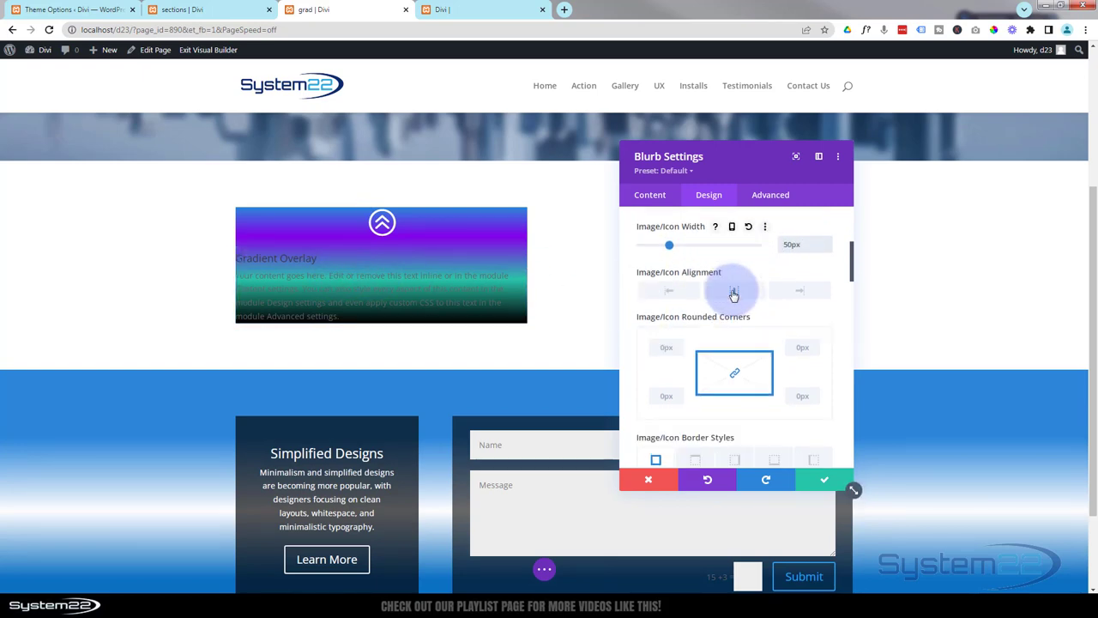
scroll(732, 294, down, 8)
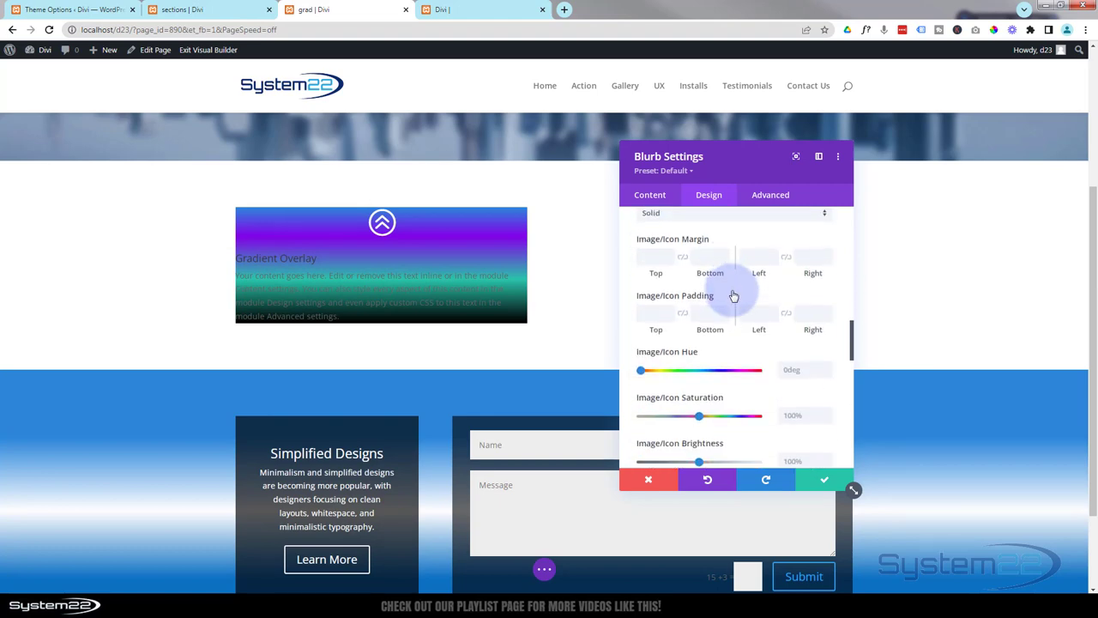
Step: Centre the blurb's title and body text and switch the text colour to Light
scroll(732, 294, down, 6)
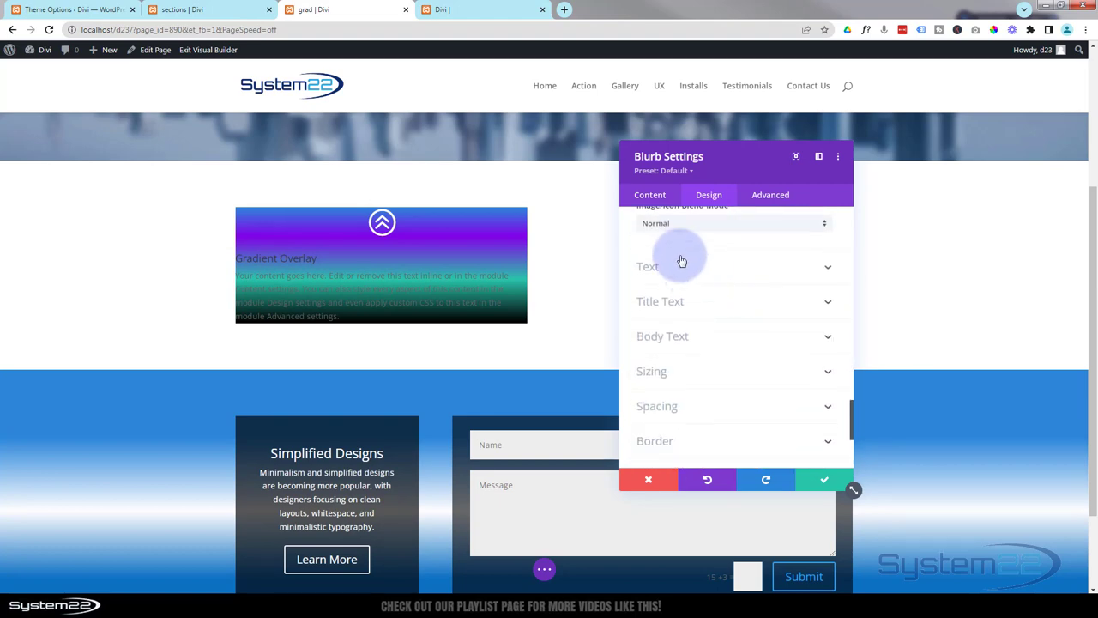
click(702, 275)
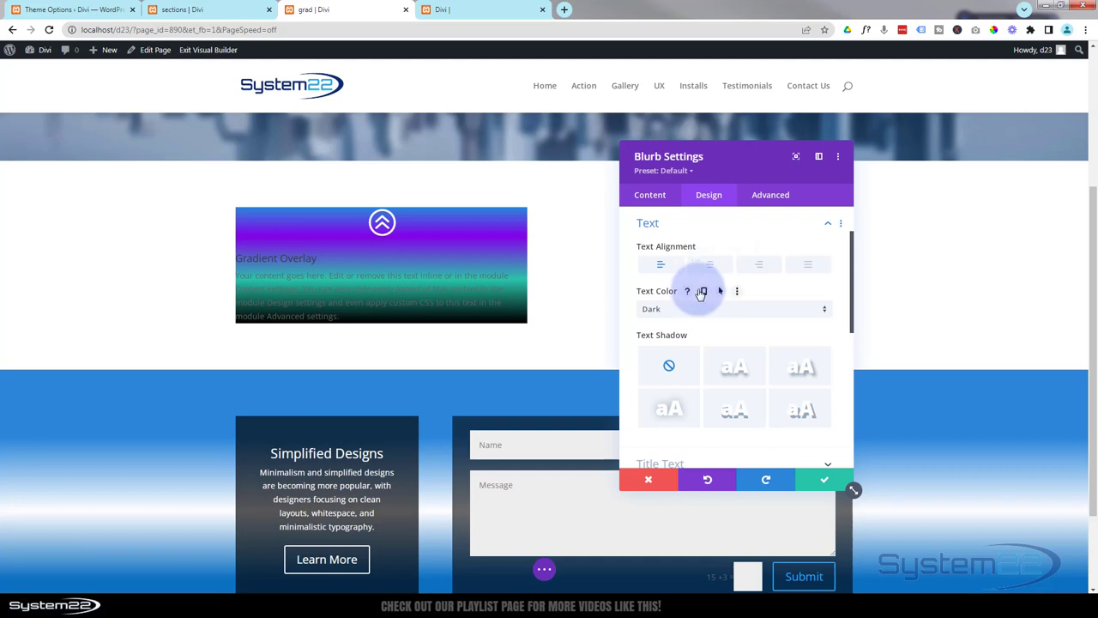
click(712, 266)
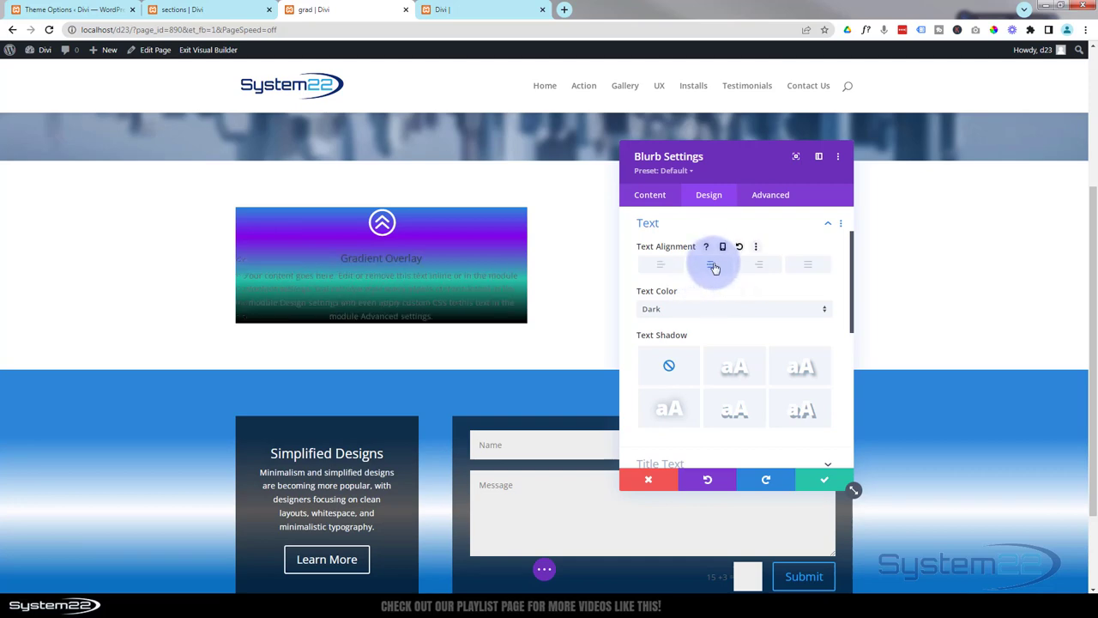
click(712, 311)
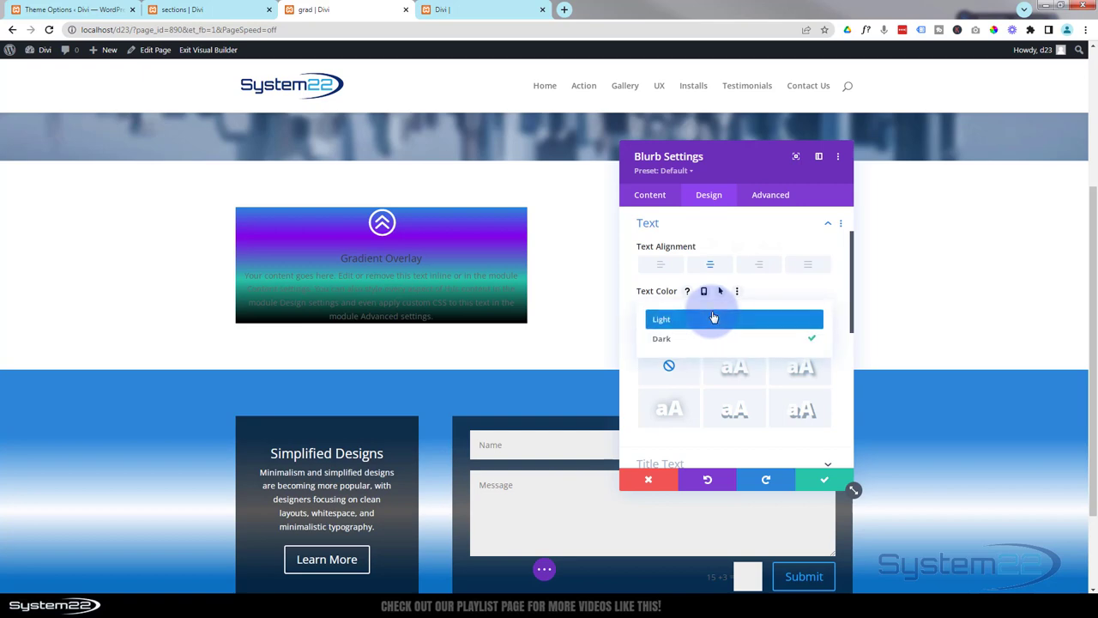
click(712, 318)
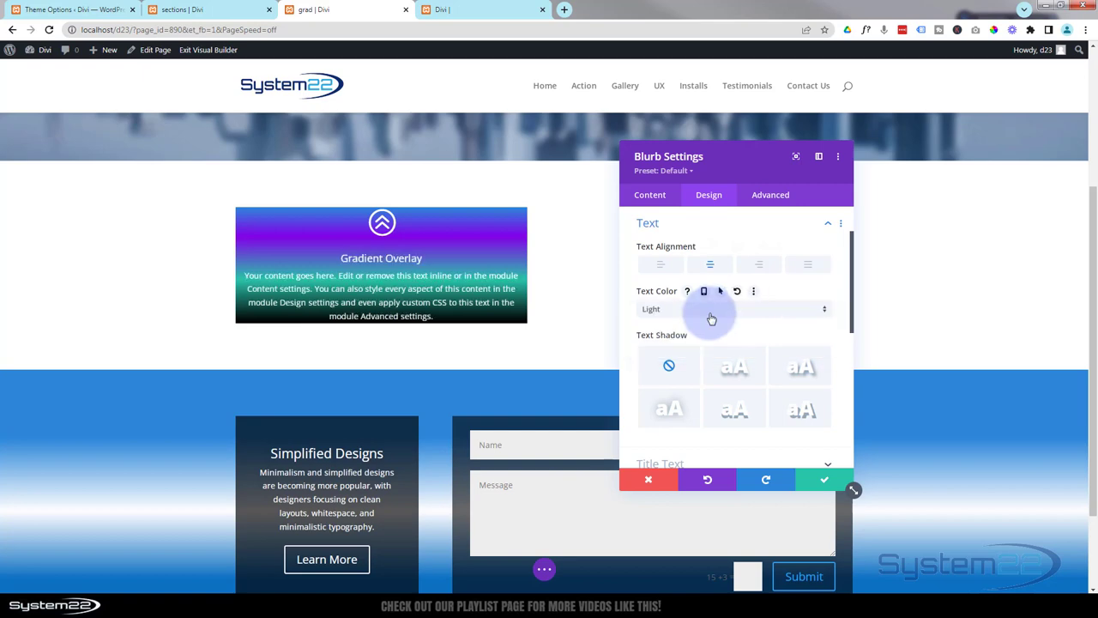
scroll(711, 318, down, 3)
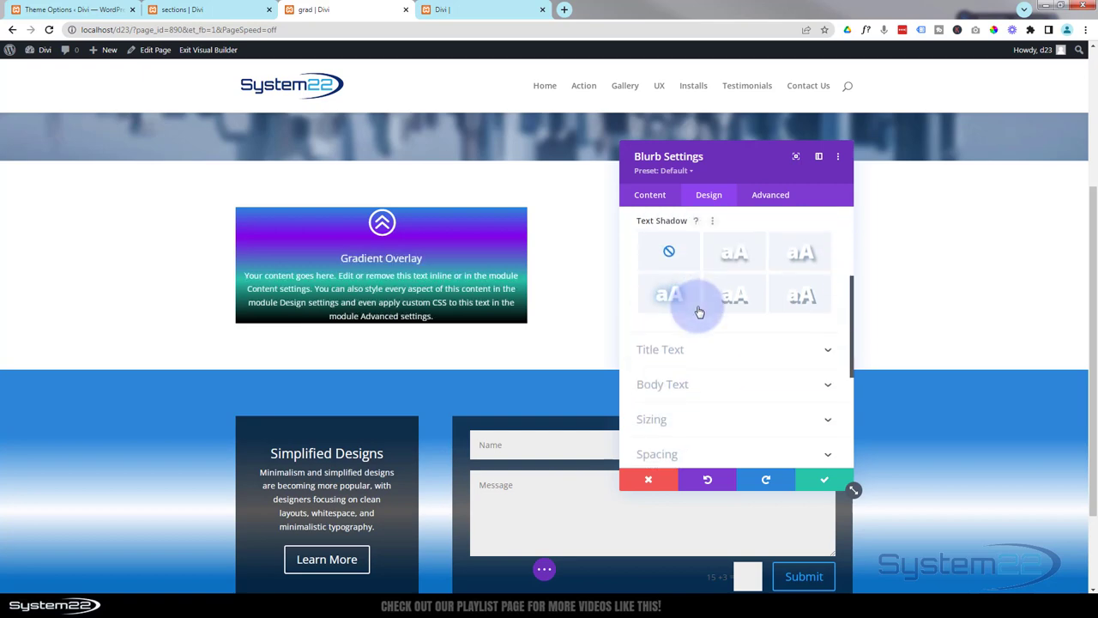
scroll(699, 312, down, 2)
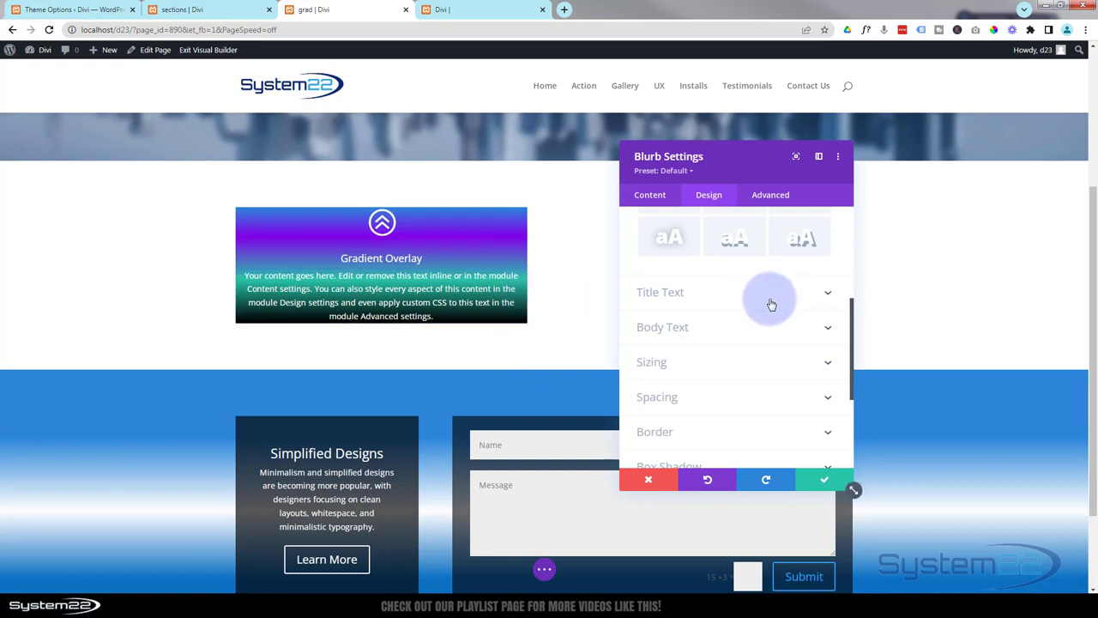
Step: Set the blurb's padding to 20px top and 80px bottom, then save the settings
click(725, 398)
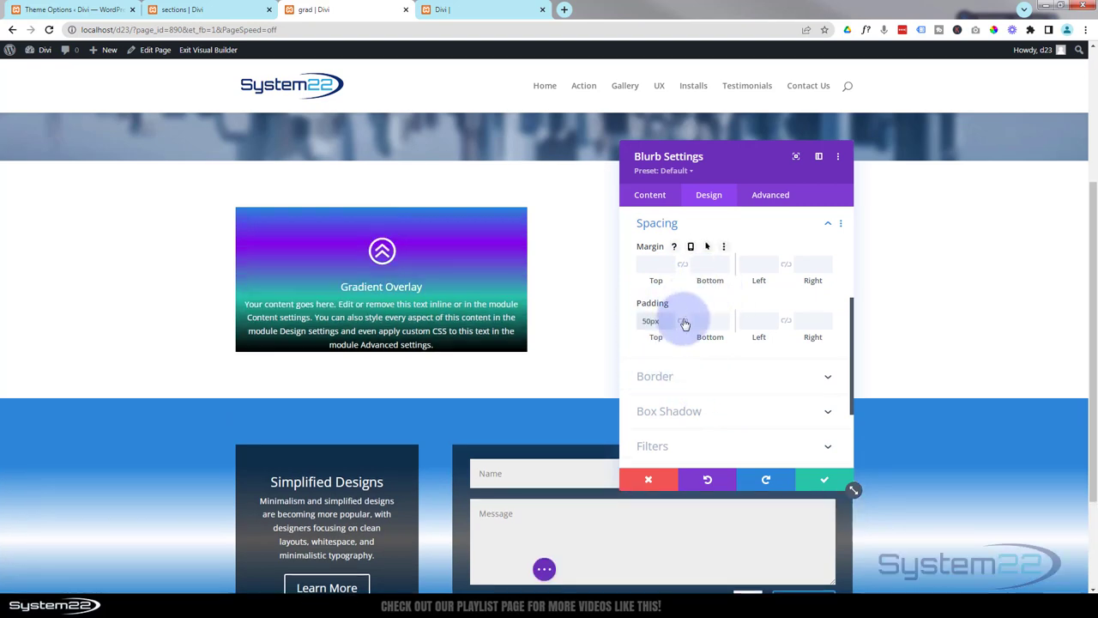
click(683, 322)
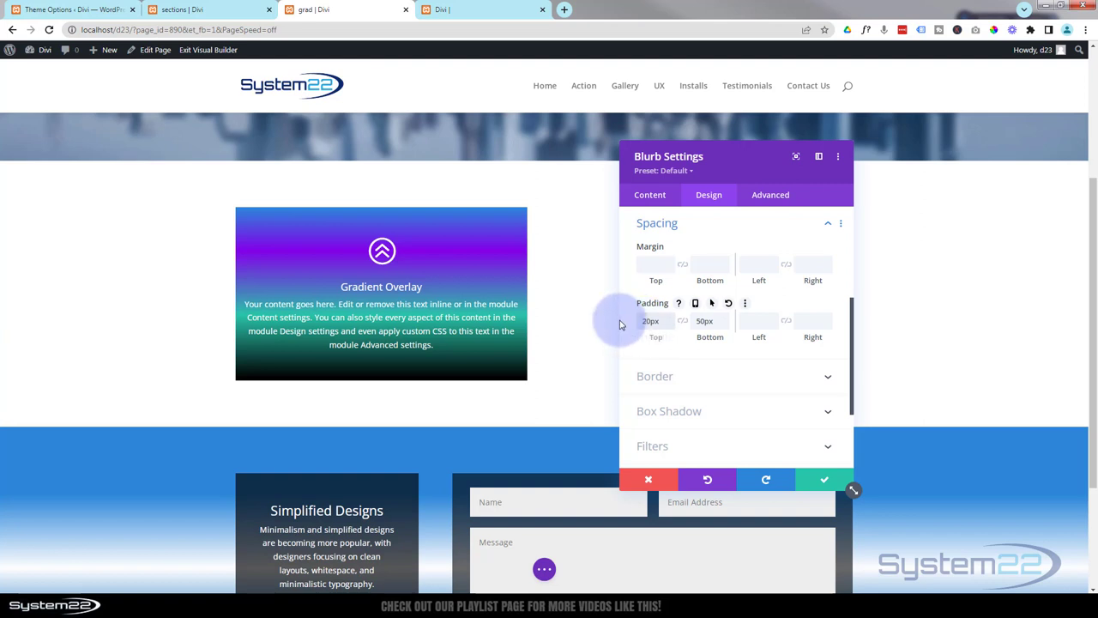
click(697, 322)
drag(696, 322, 701, 322)
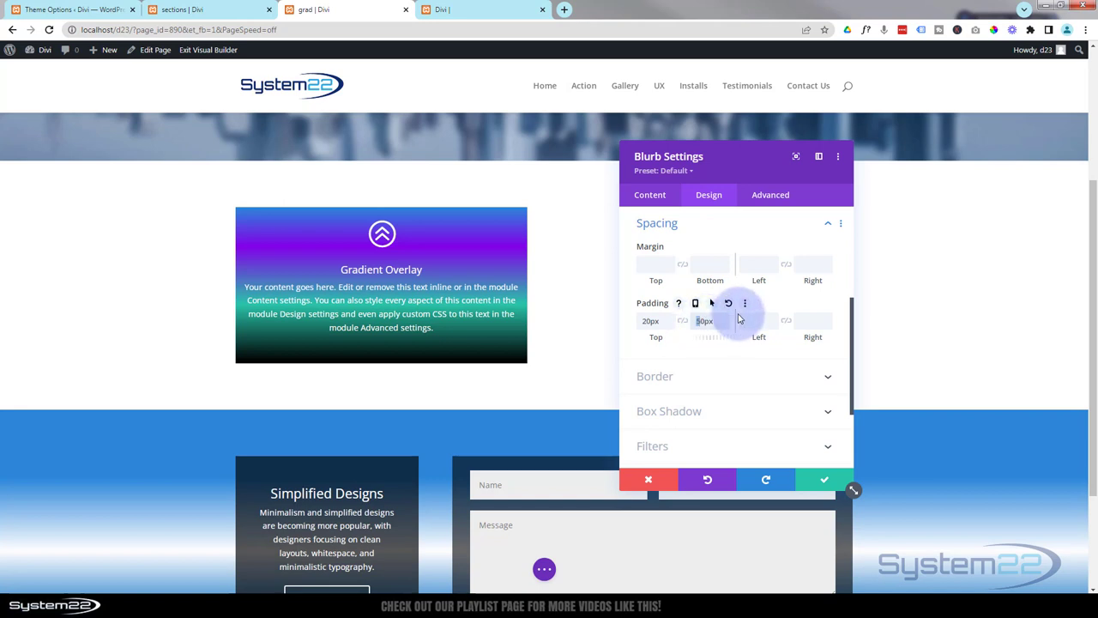
text(8)
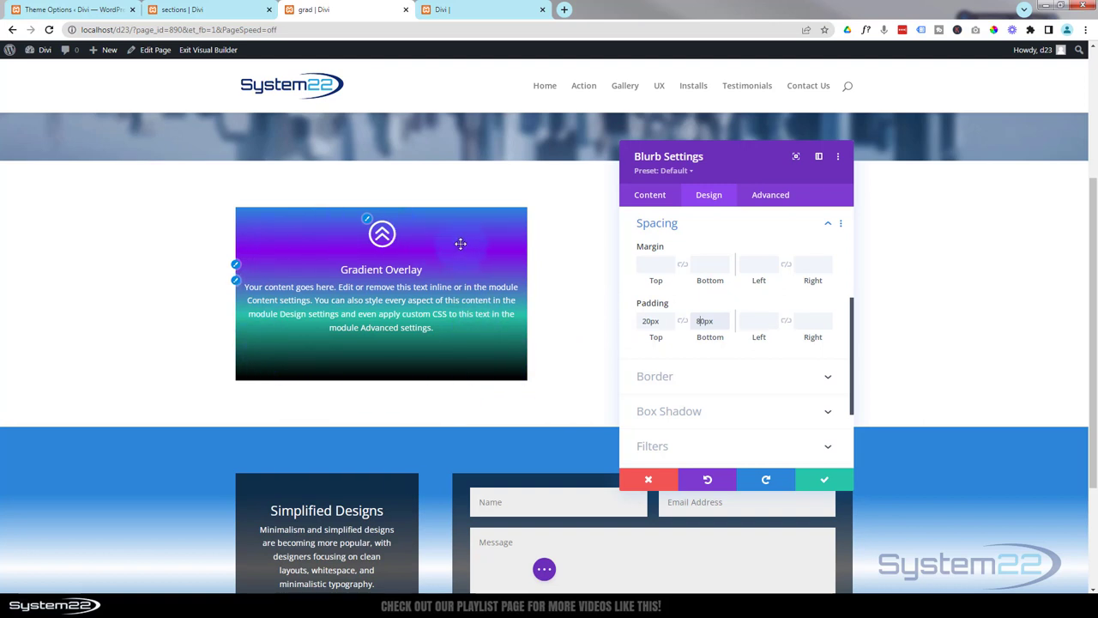
click(821, 481)
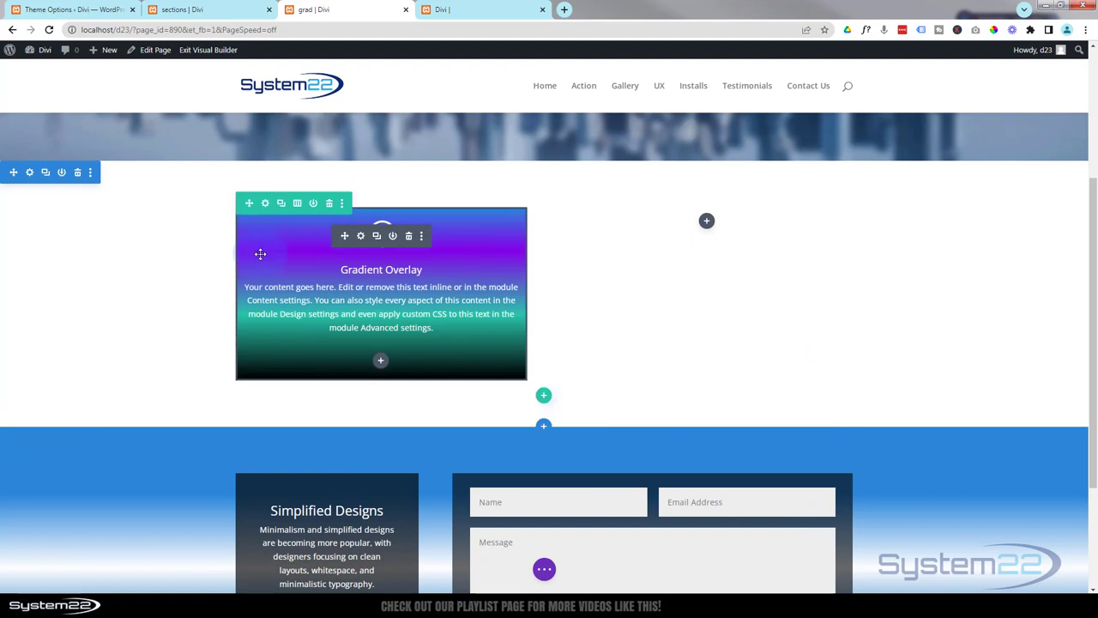
Step: Through the row settings, open the first column's background image media library
click(266, 206)
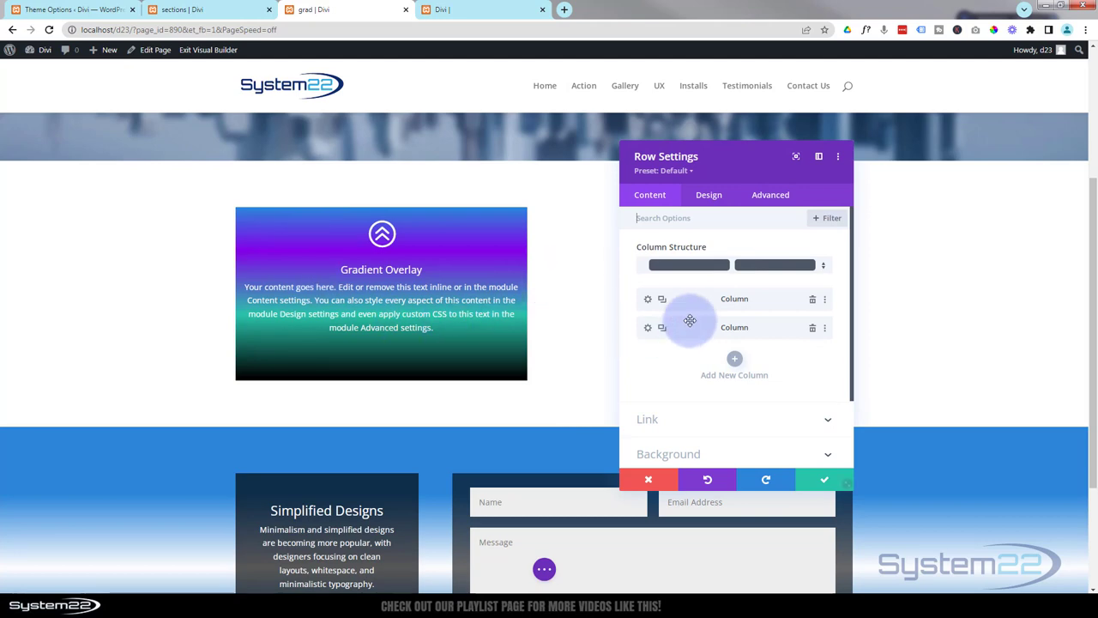
click(649, 299)
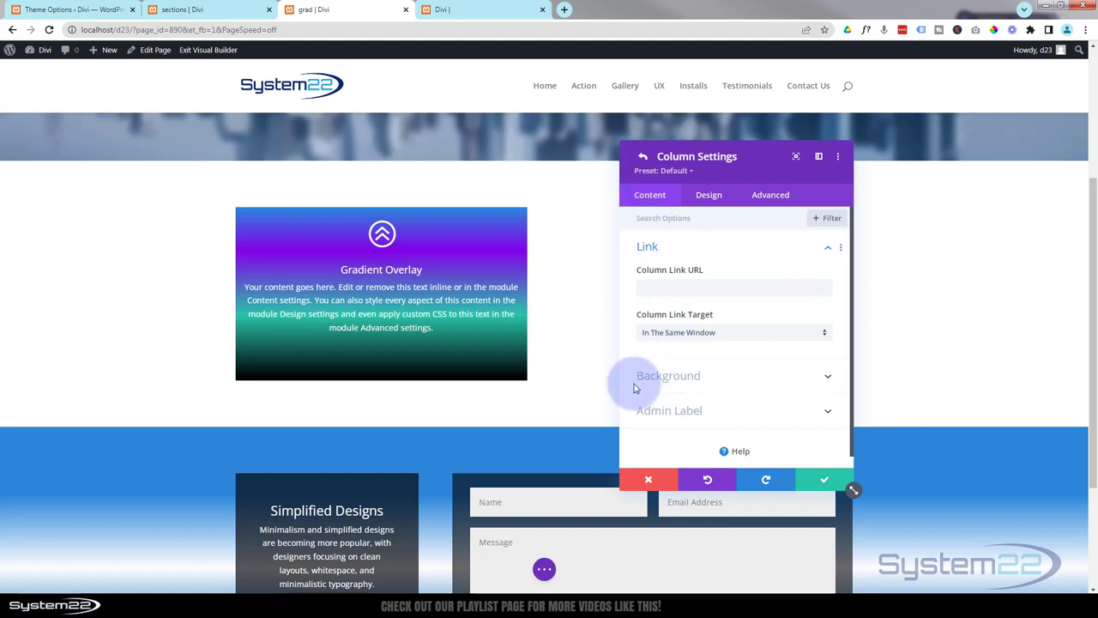
click(711, 379)
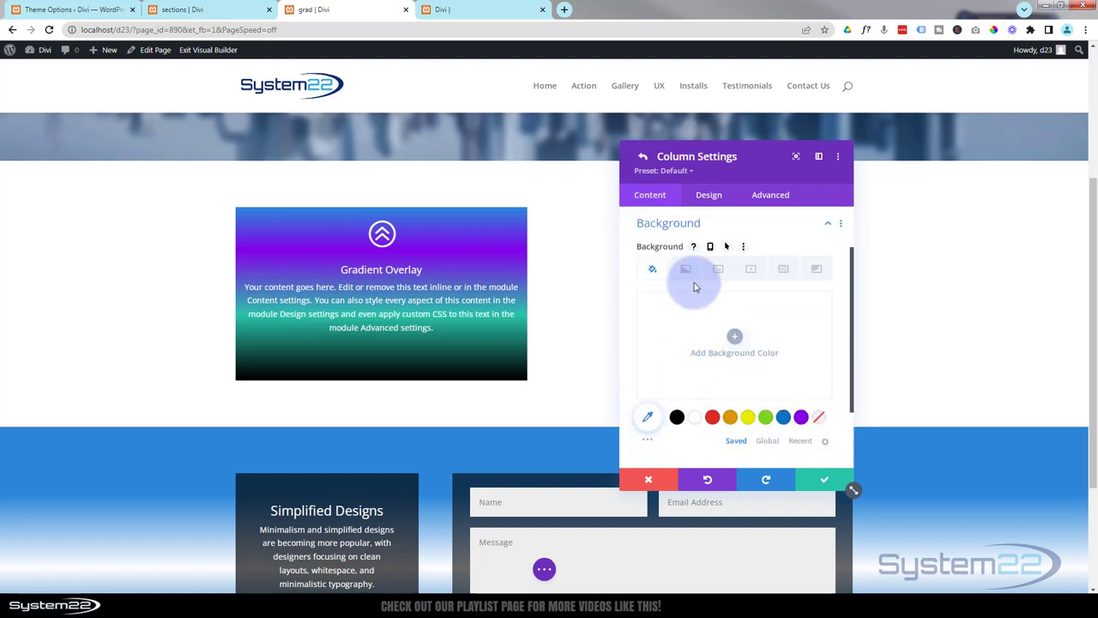
click(717, 272)
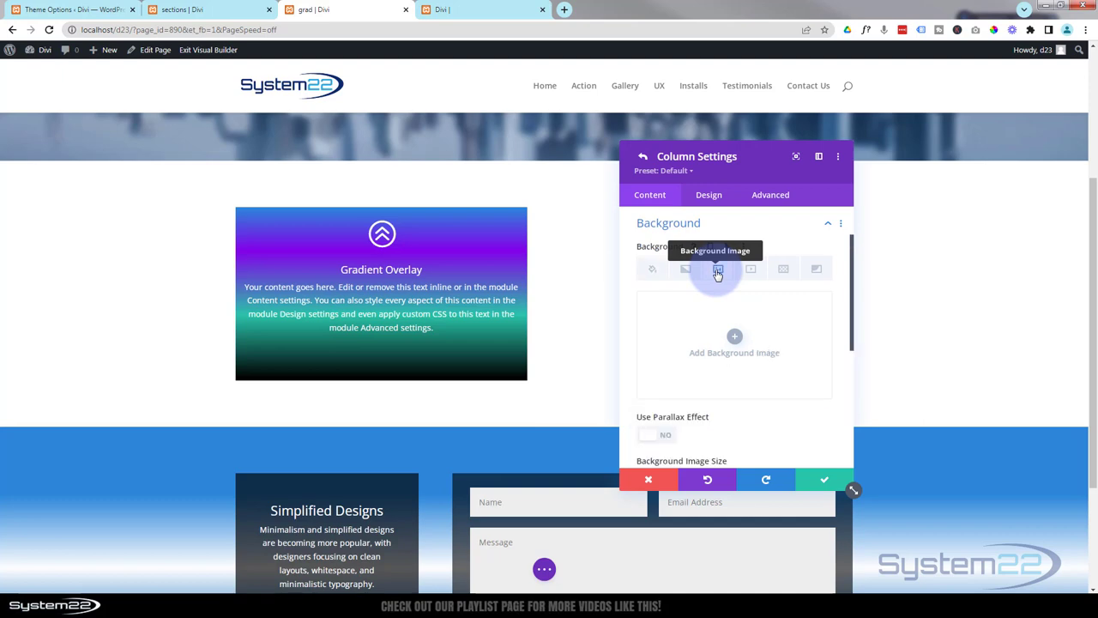
click(735, 337)
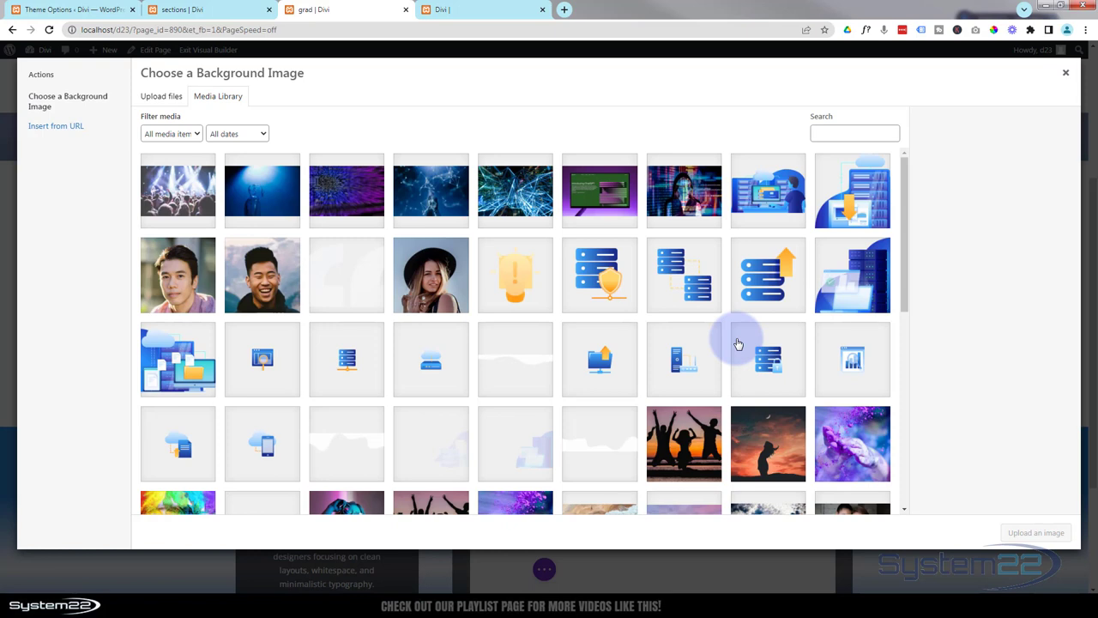
Step: Set the beach photo of a lone figure on the sand as the first column's background image
scroll(579, 388, down, 5)
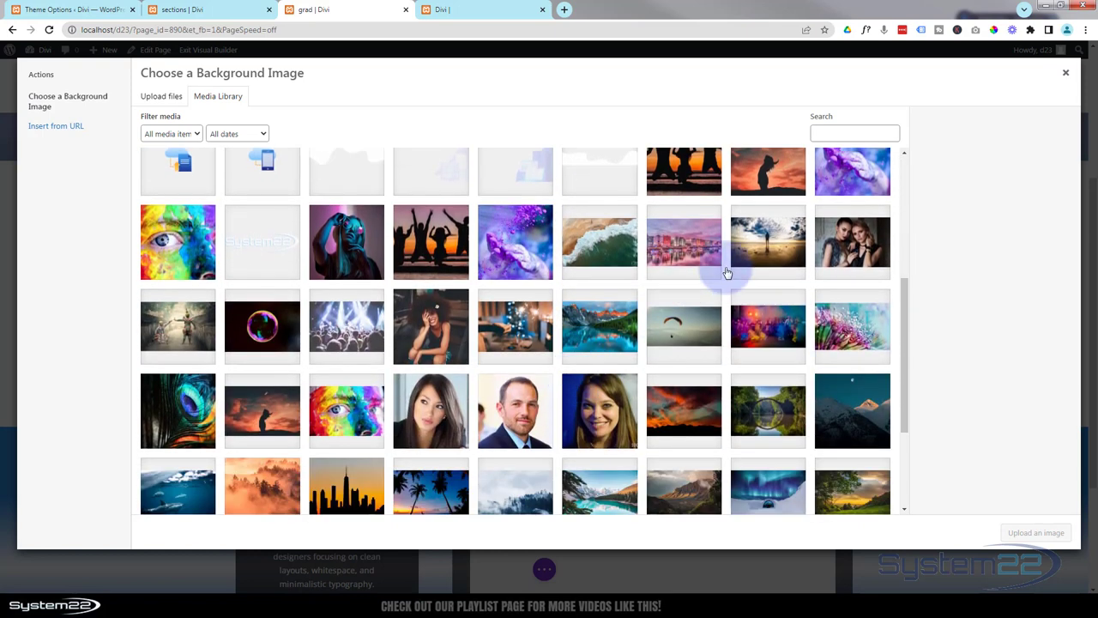
click(773, 247)
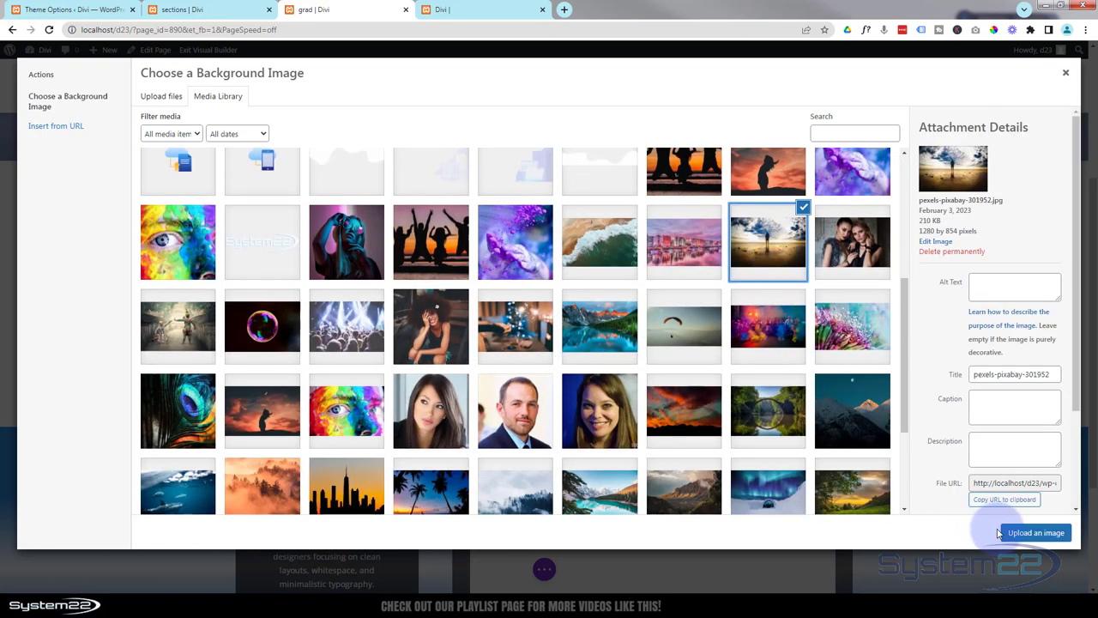
click(1026, 531)
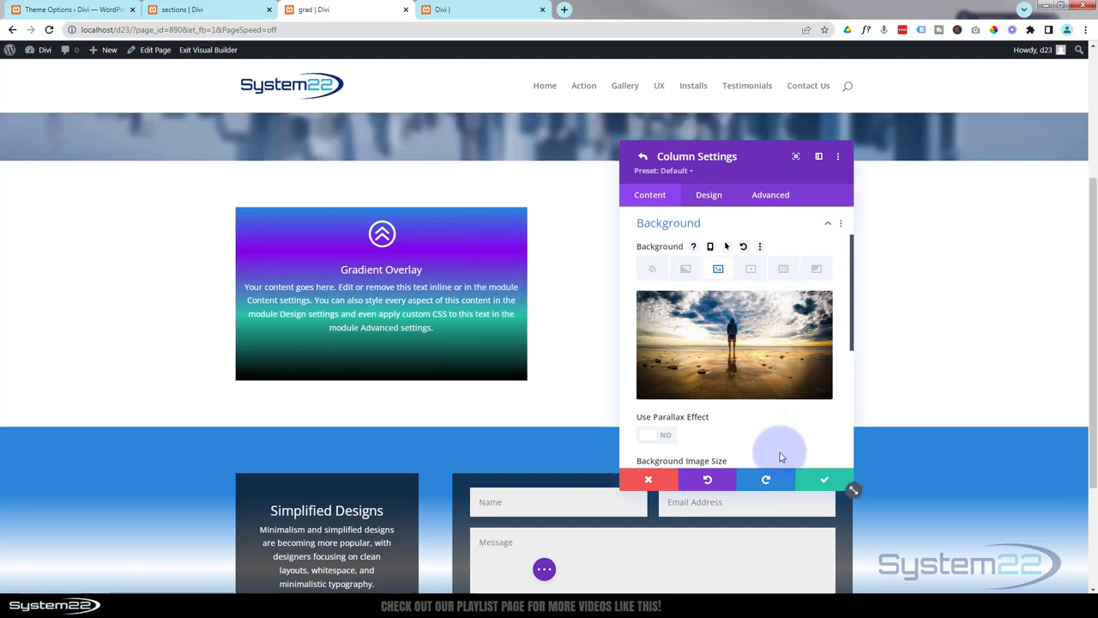
Step: Save the column and row settings, then open the Gradient Overlay blurb's settings
click(815, 481)
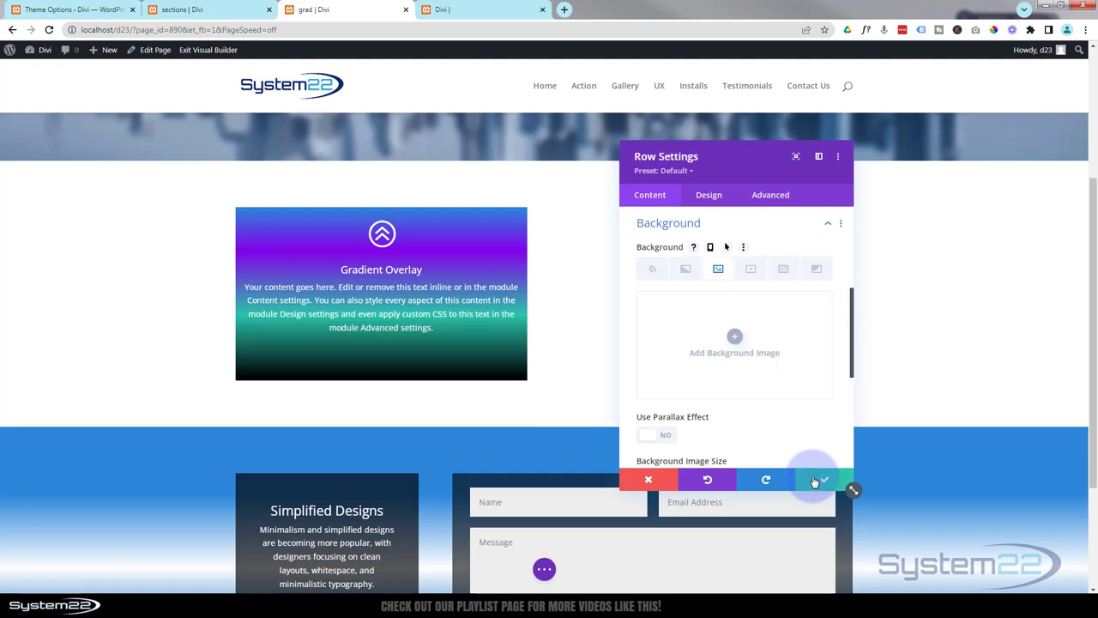
click(815, 481)
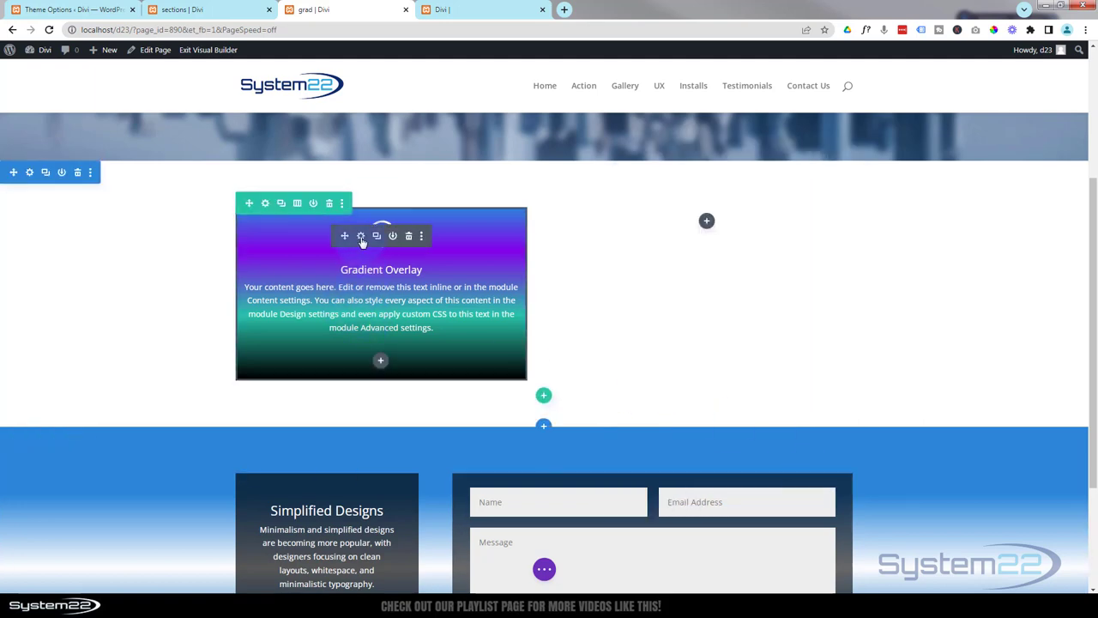
click(361, 237)
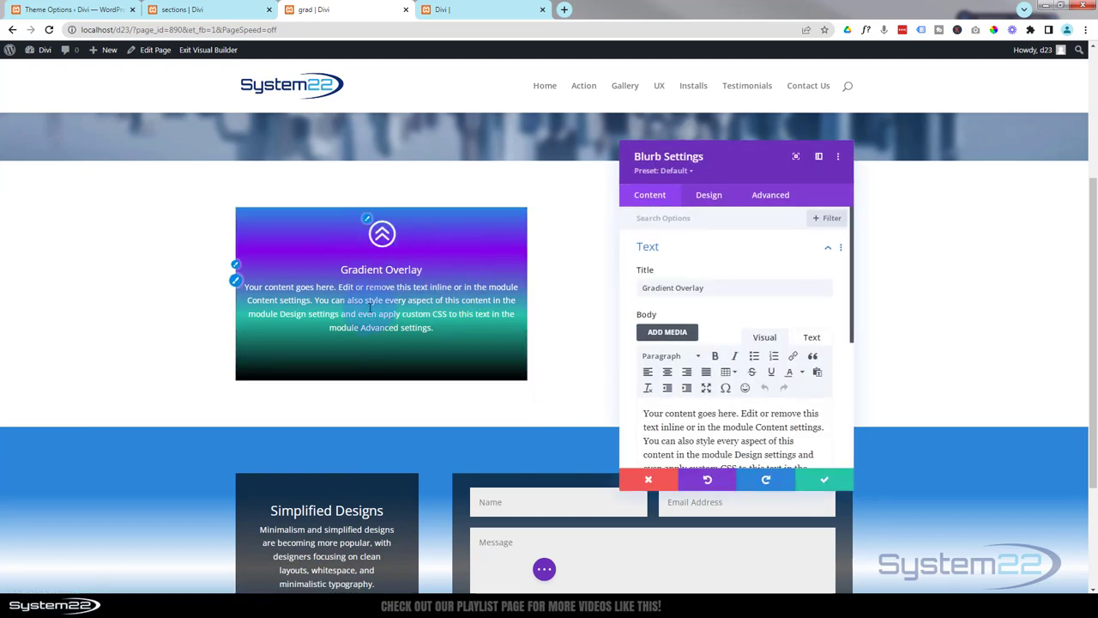
click(707, 298)
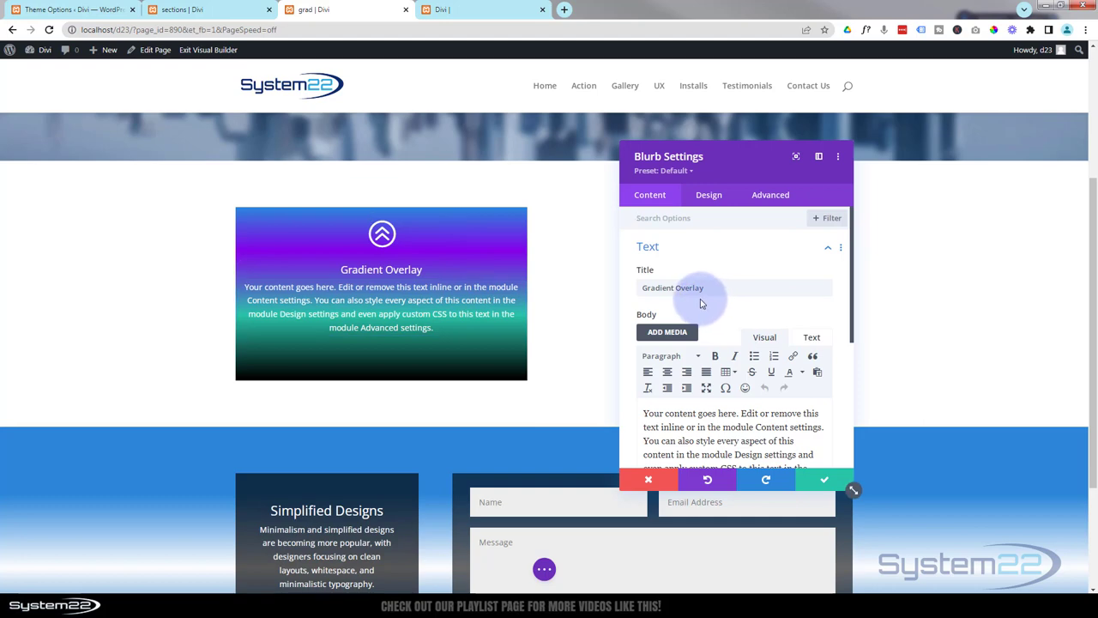
click(654, 220)
click(655, 214)
scroll(656, 241, down, 5)
Step: Make the blurb gradient's first blue stop partly transparent so the photo shows at the top
click(704, 363)
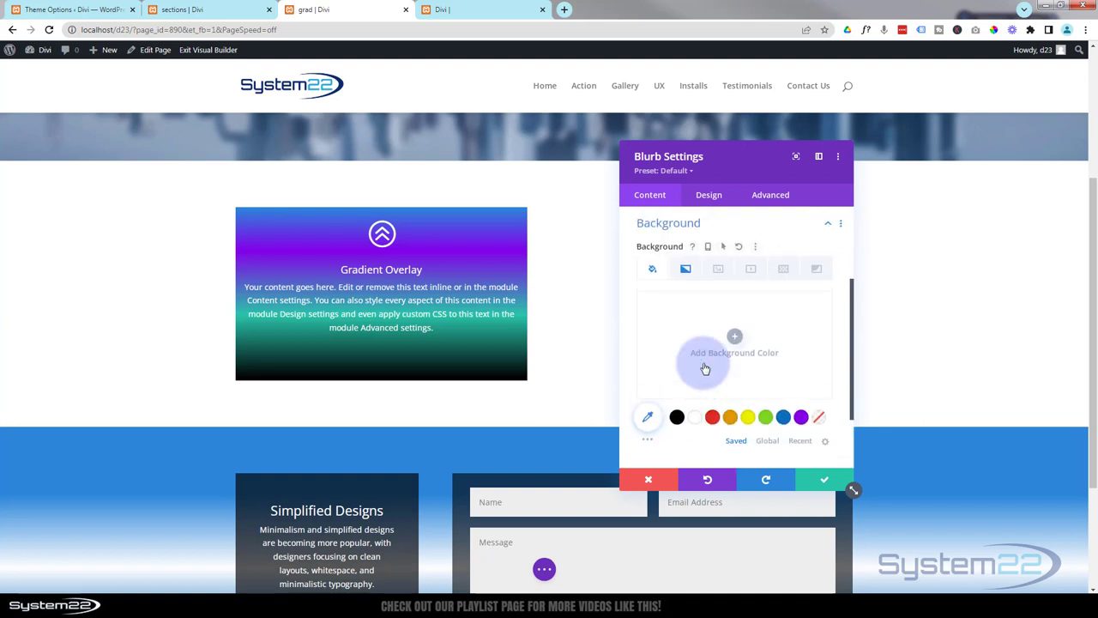
click(687, 270)
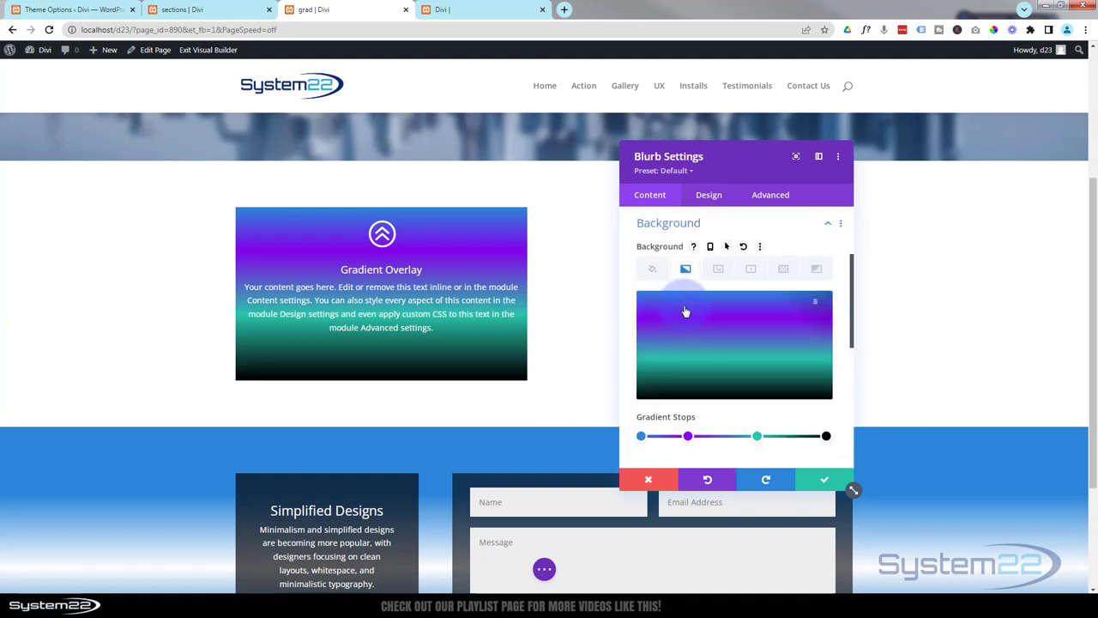
click(641, 437)
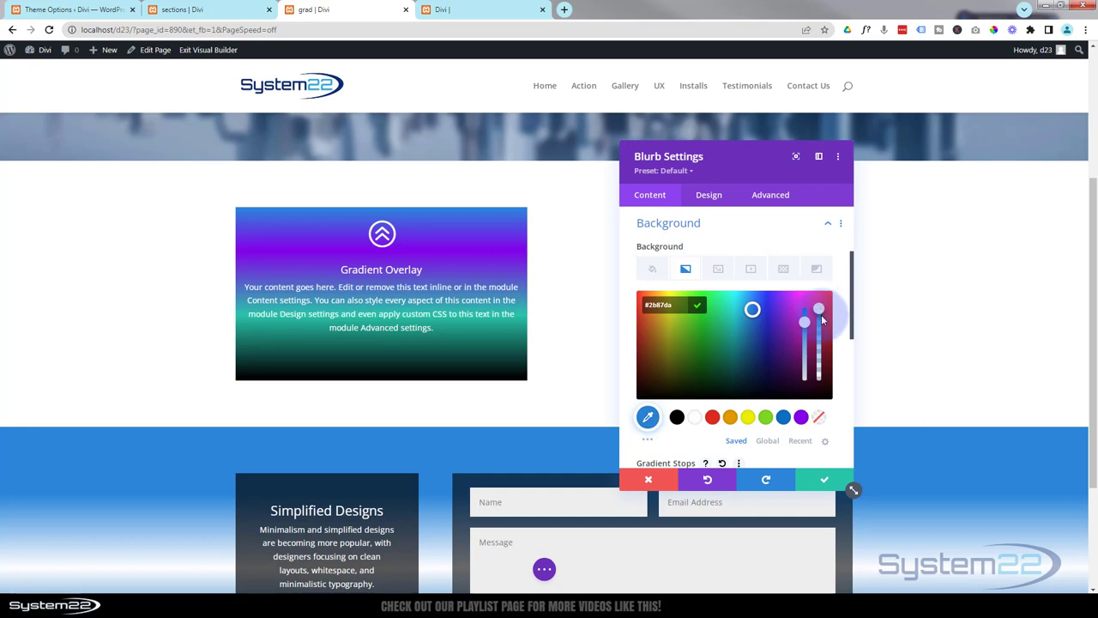
drag(821, 314, 820, 344)
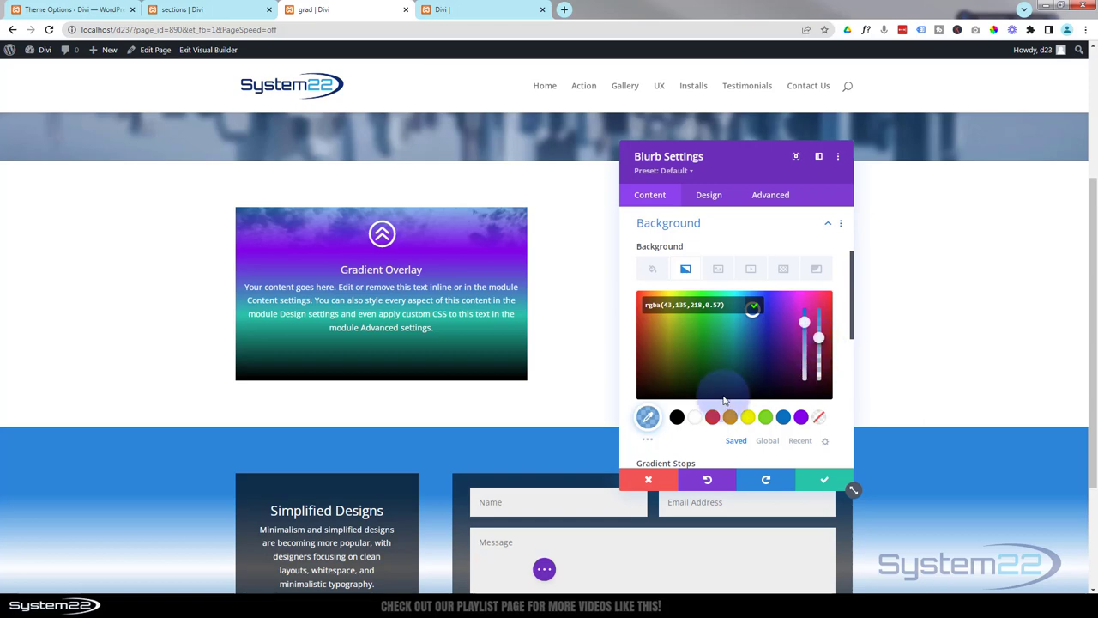
scroll(723, 392, down, 3)
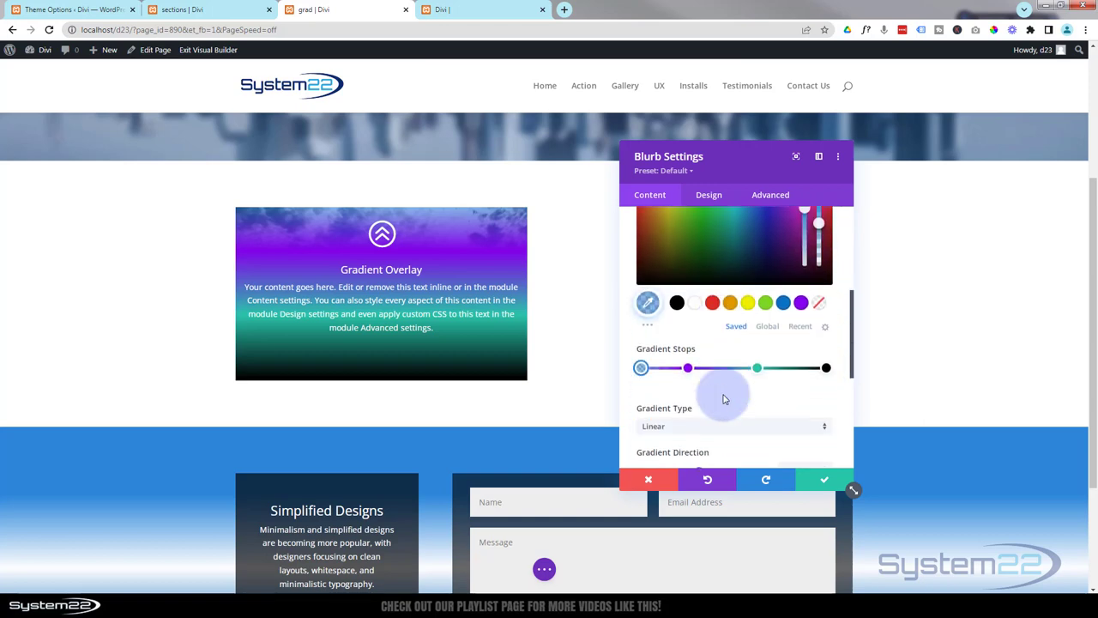
Step: Make the purple gradient stop at 25% more transparent
click(687, 369)
scroll(710, 306, up, 1)
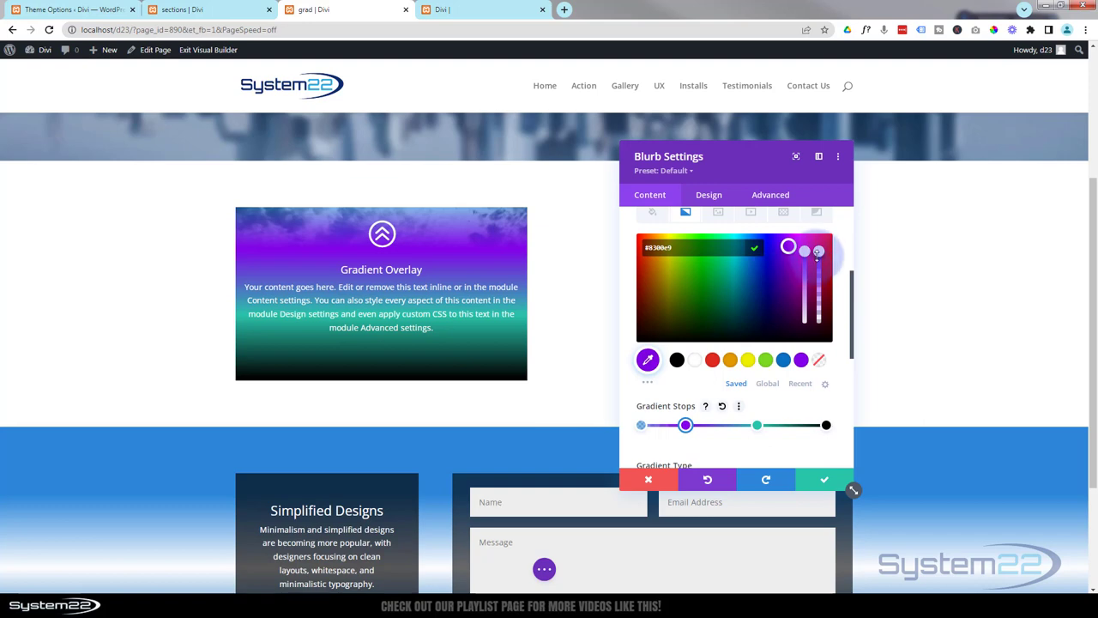
click(818, 251)
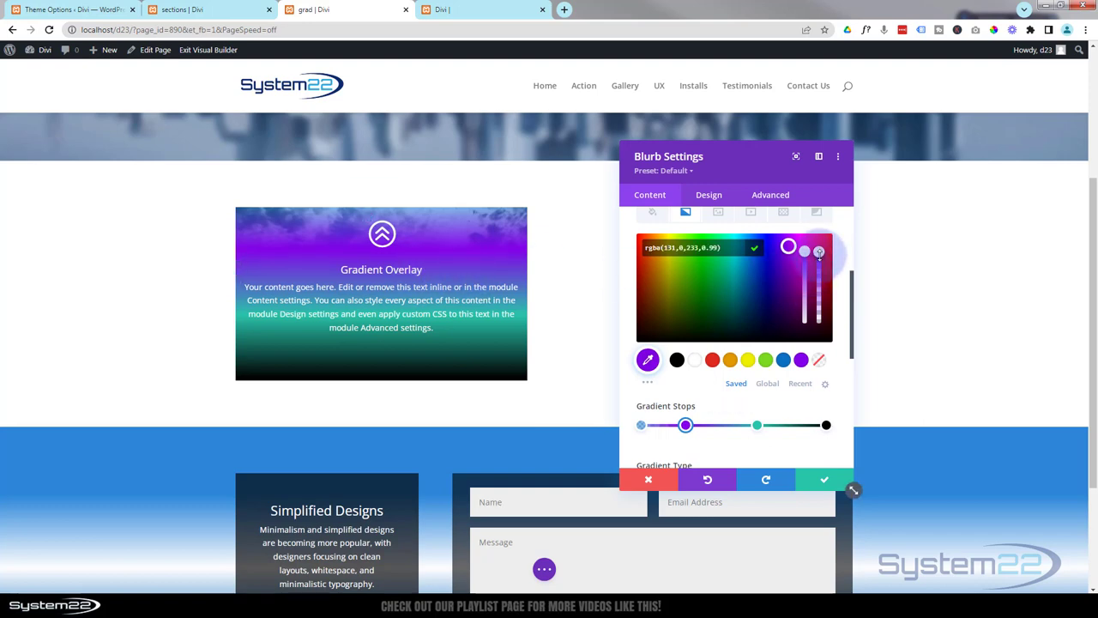
click(822, 269)
drag(822, 269, 821, 272)
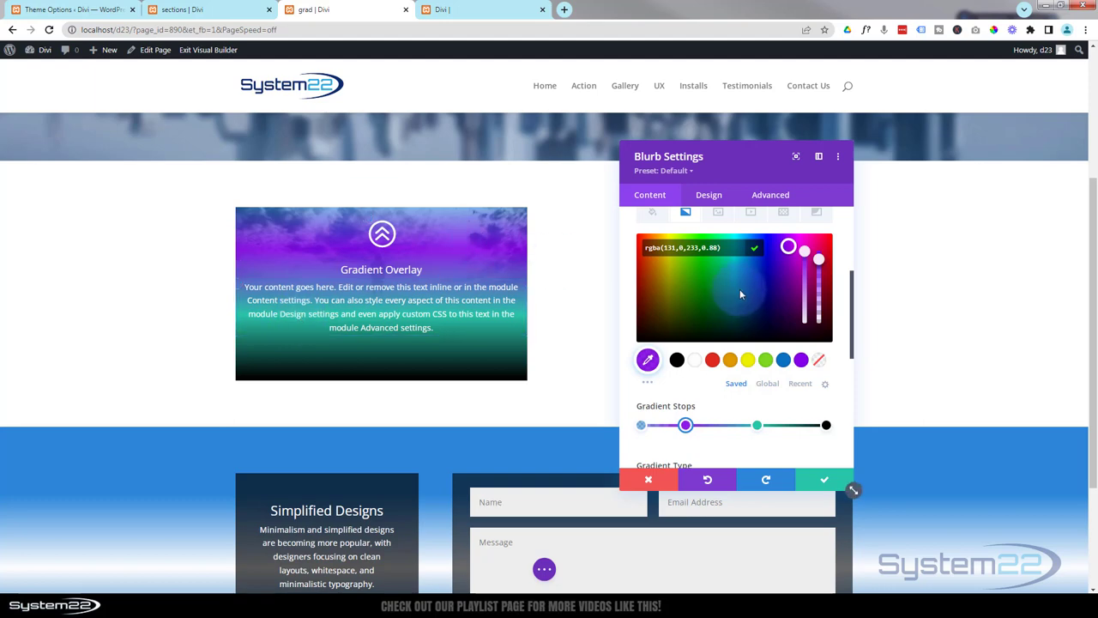
click(726, 425)
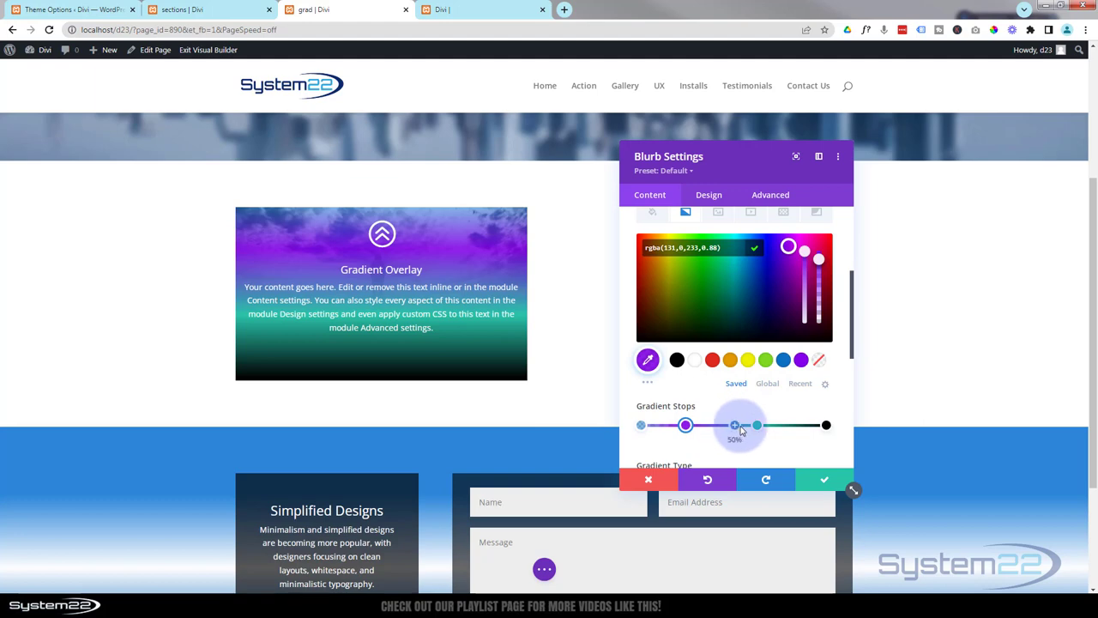
Step: Make the teal stop partly transparent and set the black end stop to rgba(0,0,0,0.45)
click(758, 426)
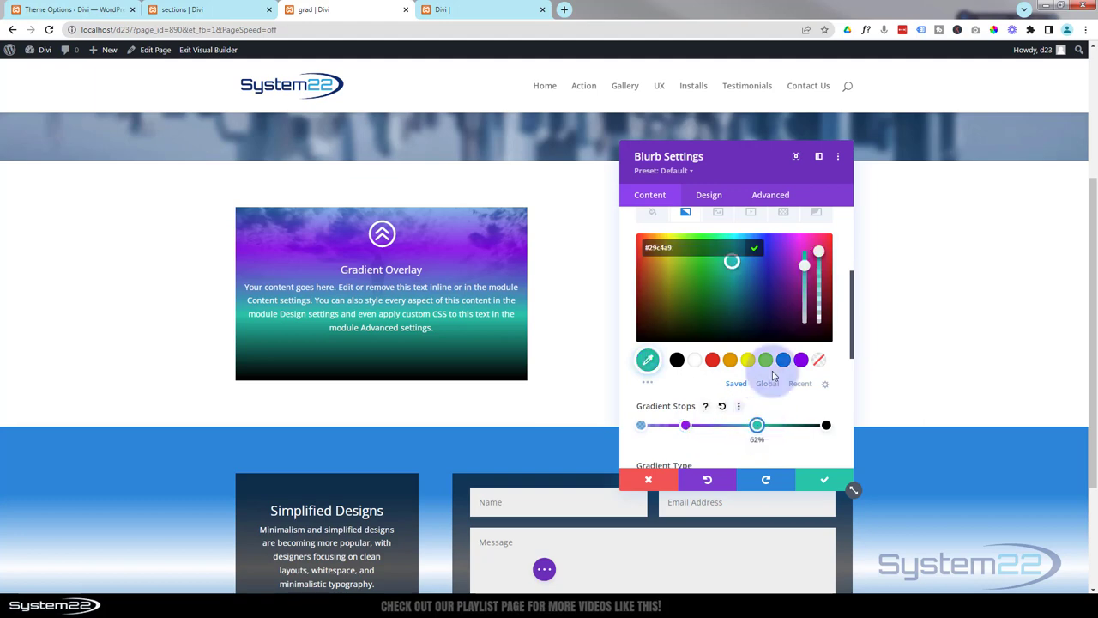
click(819, 255)
drag(822, 265, 818, 248)
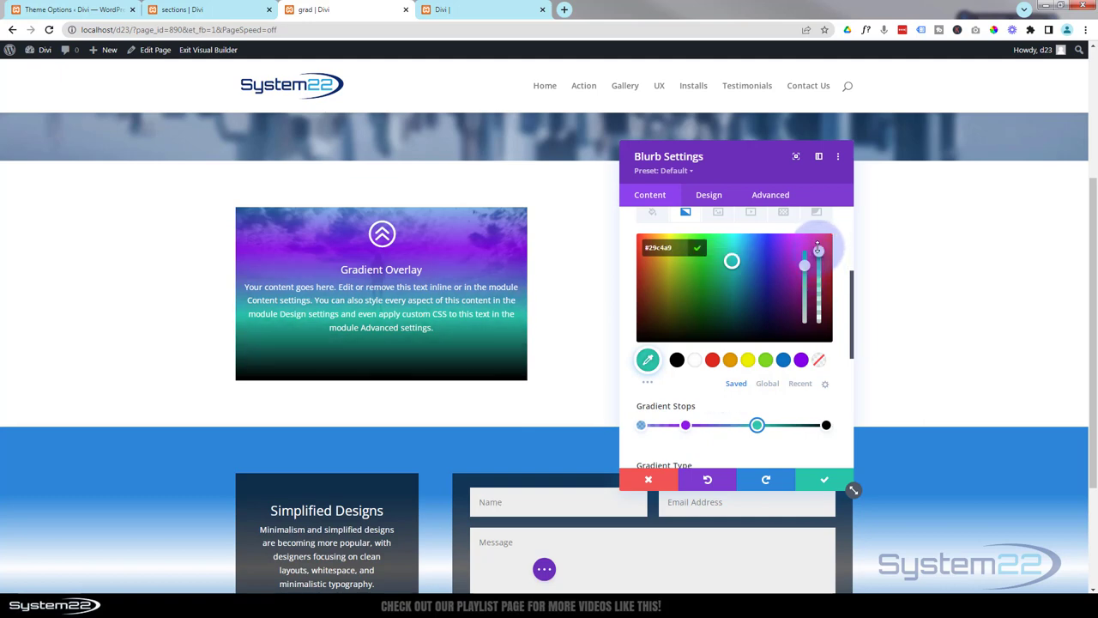
click(826, 425)
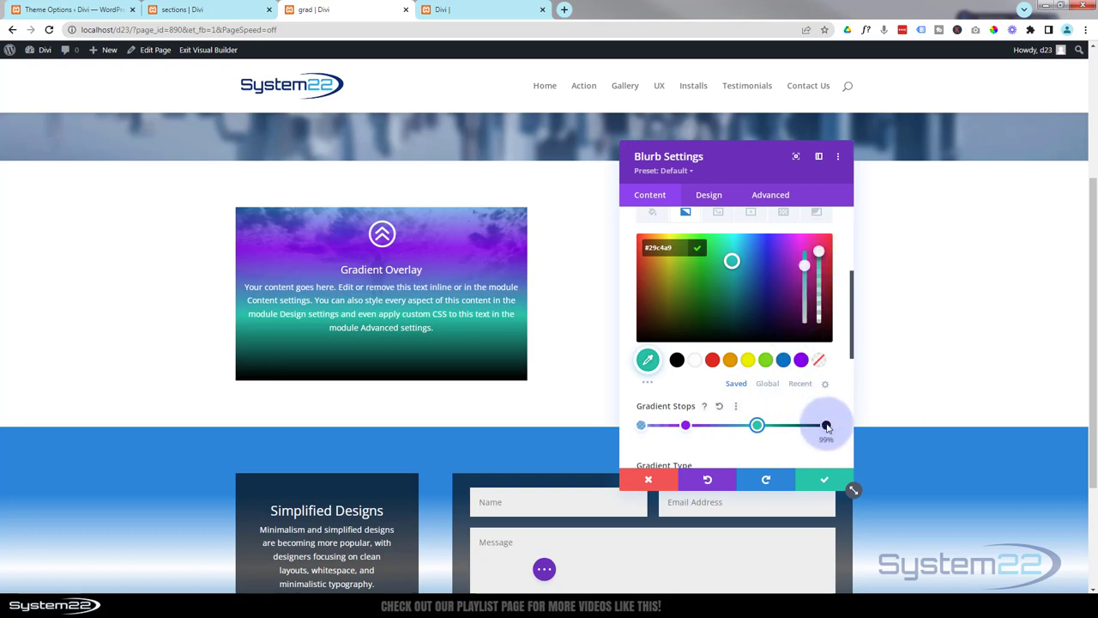
click(819, 253)
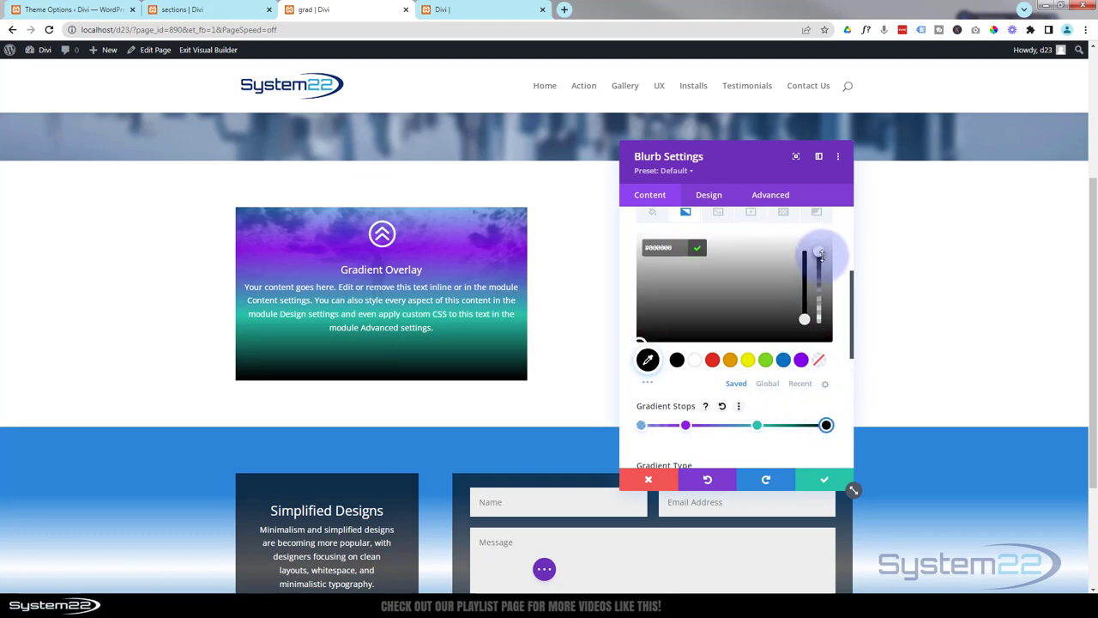
drag(821, 254, 824, 301)
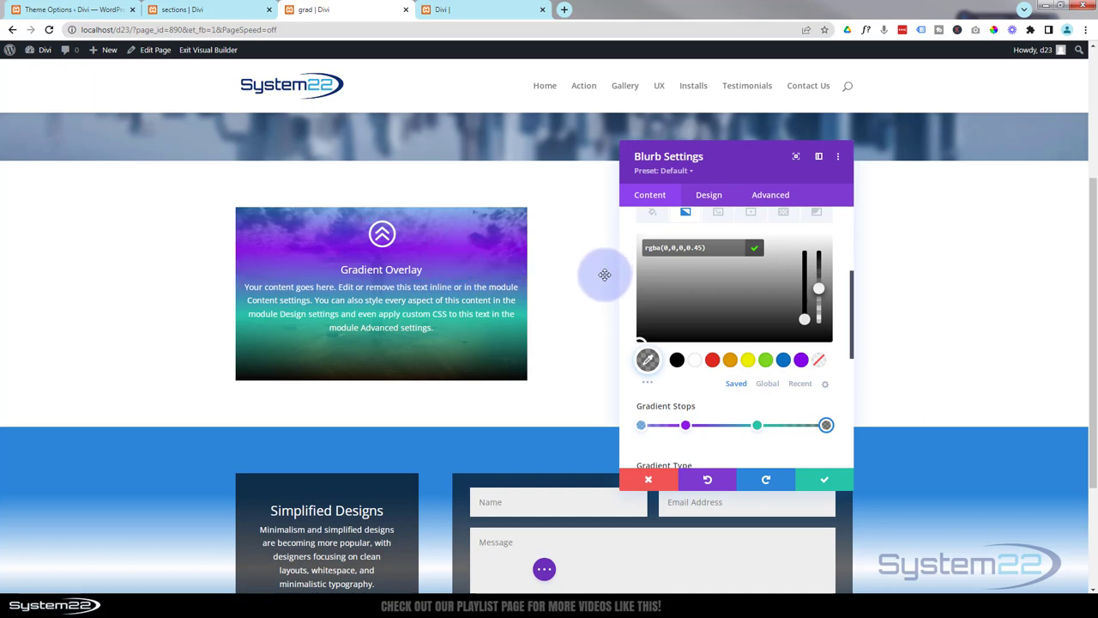
Step: Give the blurb desktop padding of 20px top and 80px bottom
click(711, 198)
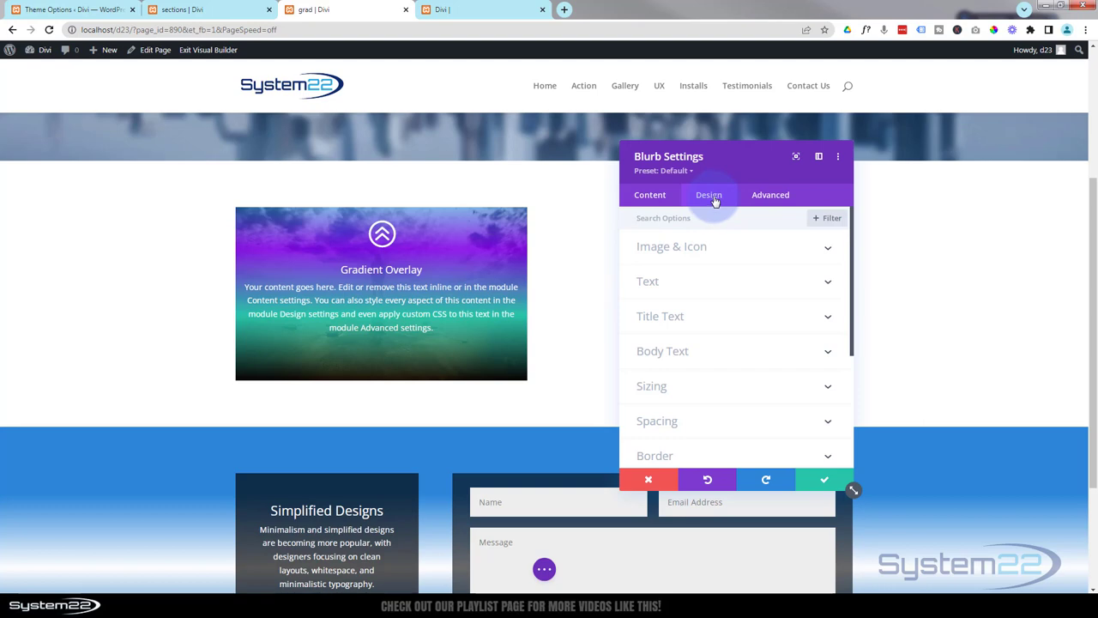
scroll(729, 301, down, 3)
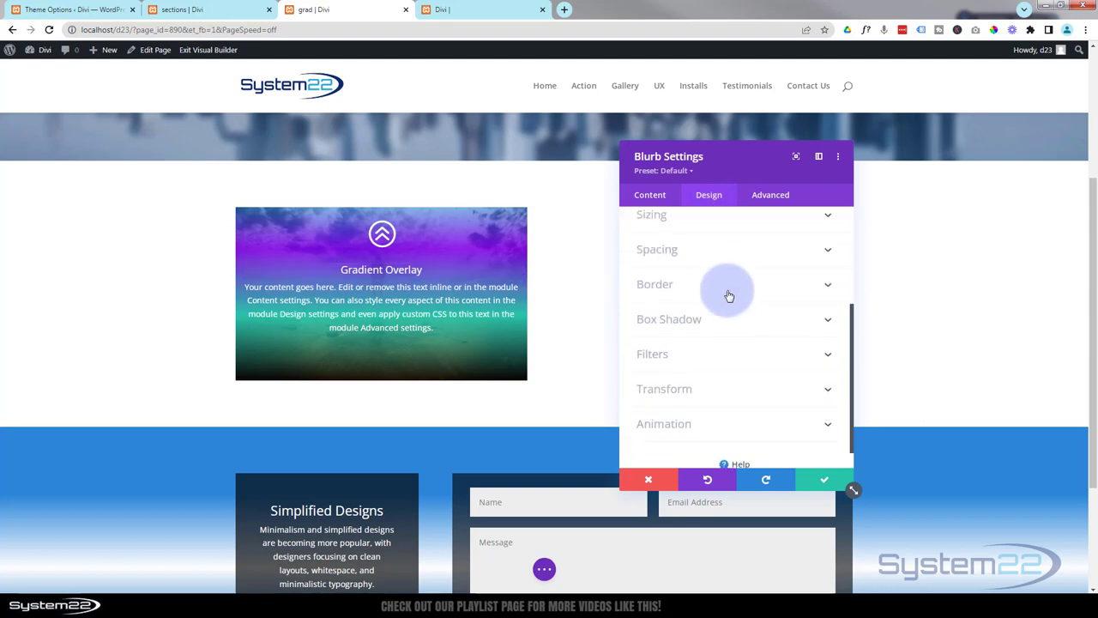
click(722, 259)
click(655, 320)
text(20px)
click(709, 320)
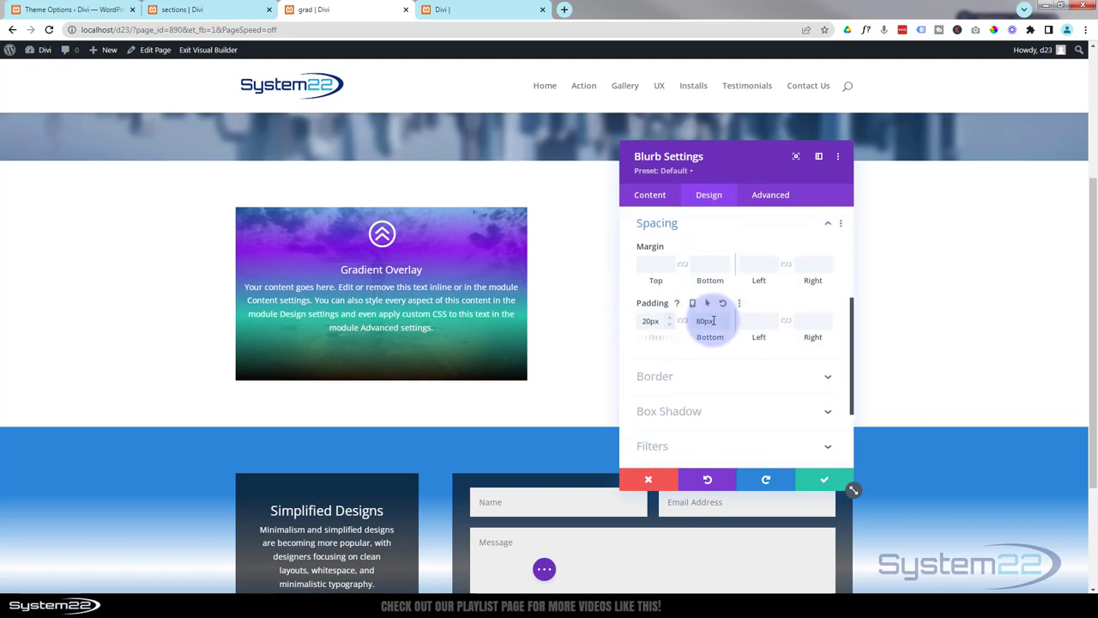
text(80px)
click(701, 322)
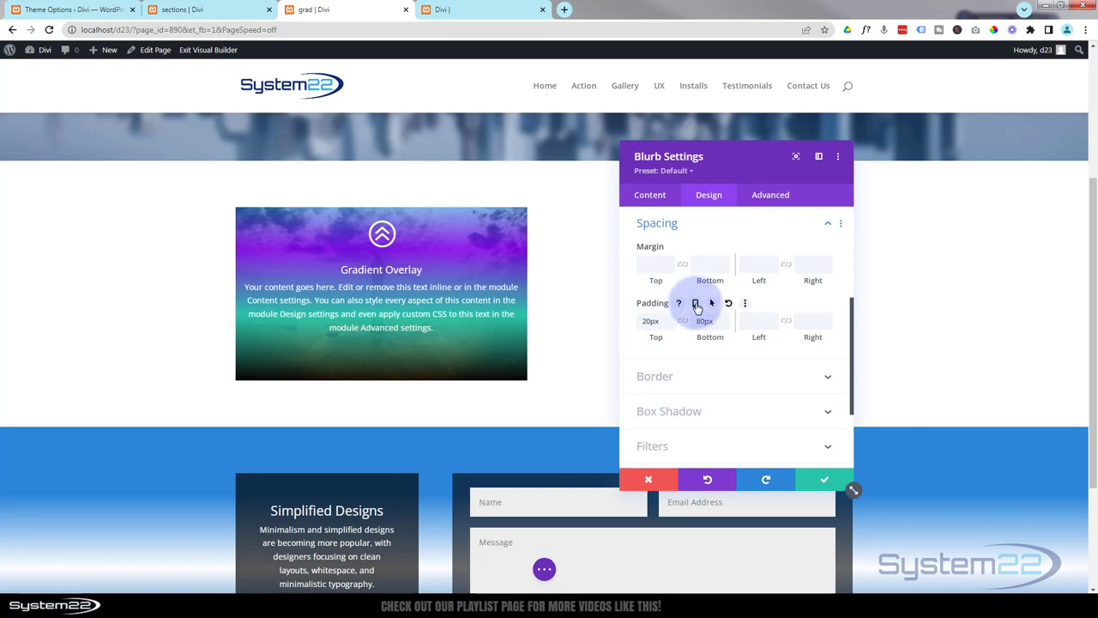
Step: Enable responsive padding and set the tablet padding to 70px top and 100px bottom
click(695, 305)
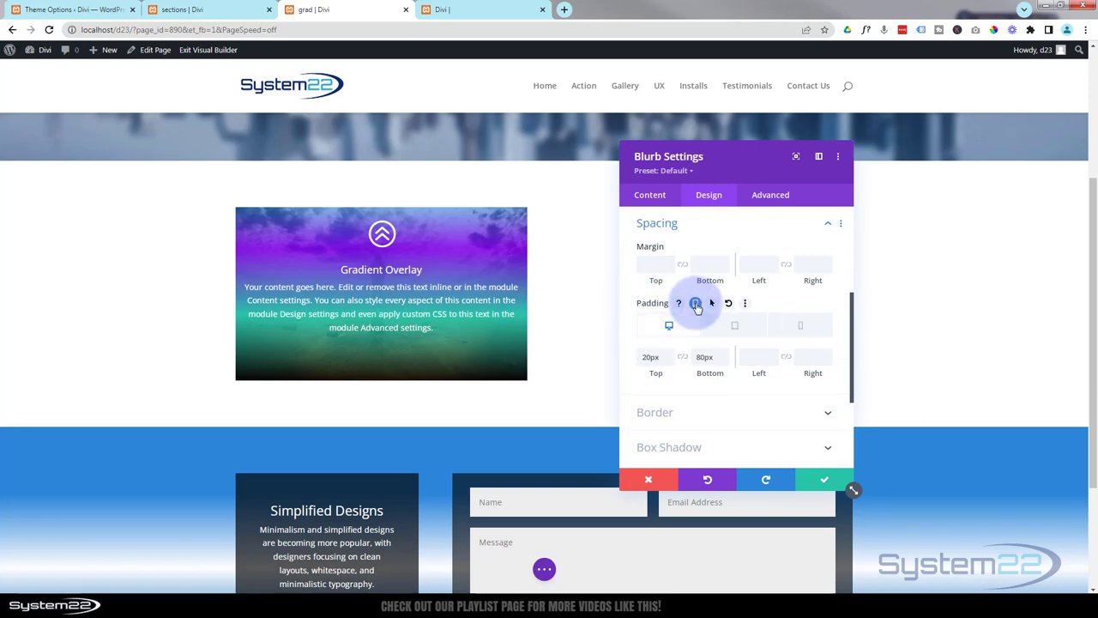
click(739, 329)
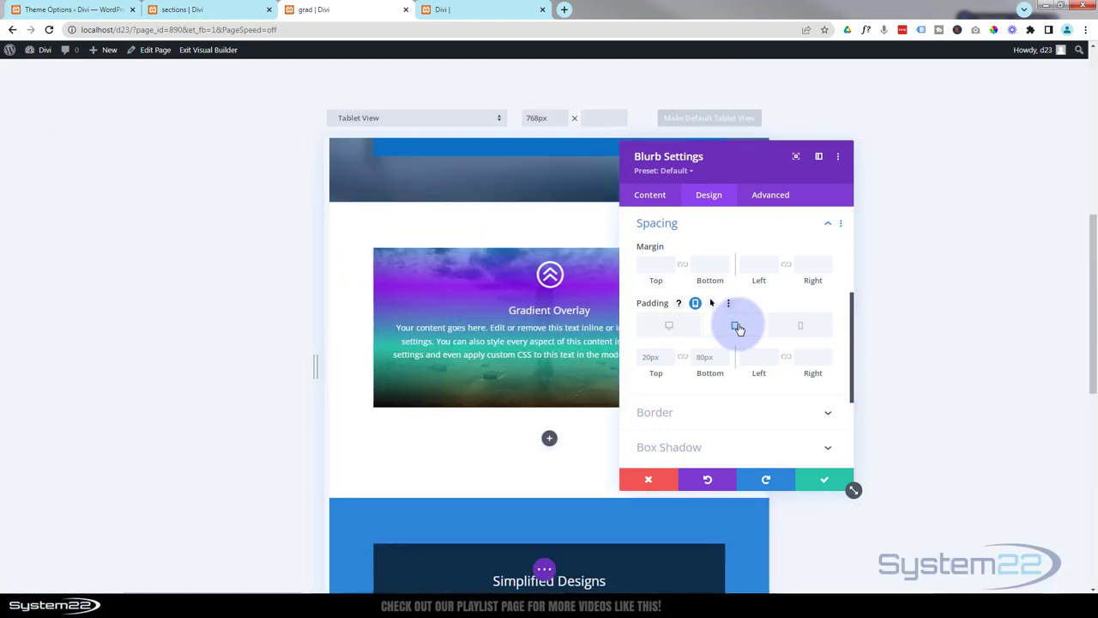
drag(814, 155, 972, 135)
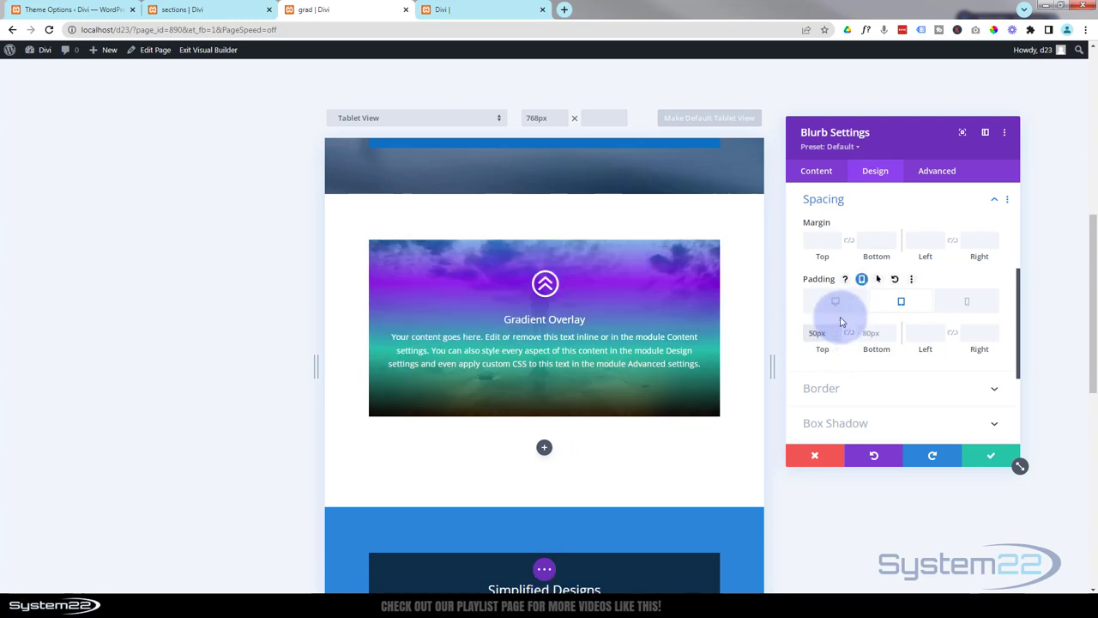
click(869, 332)
text(50)
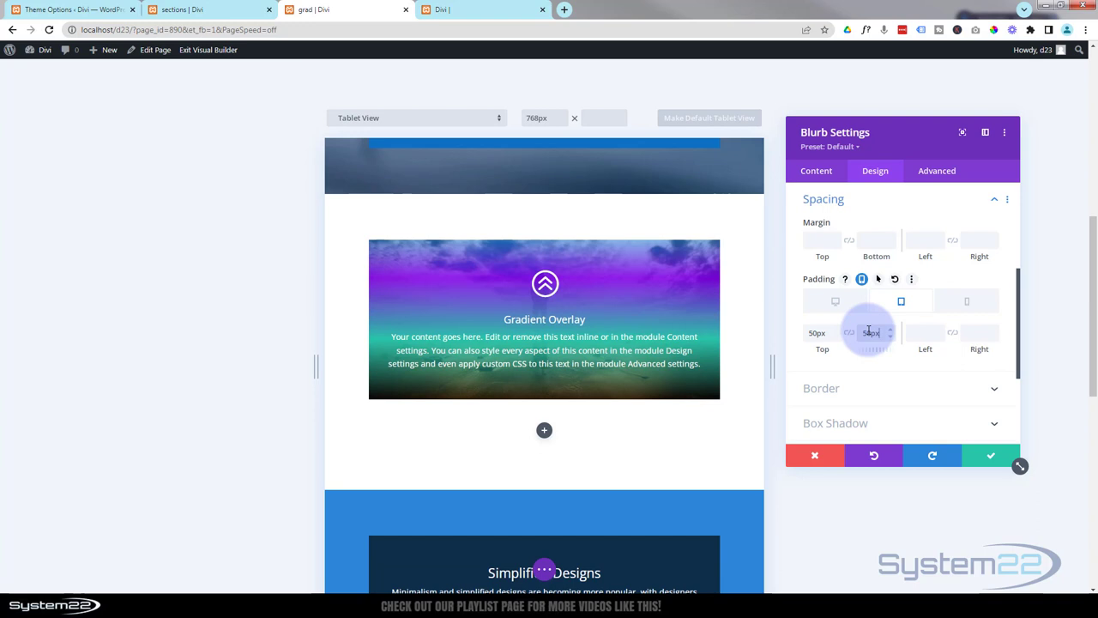
click(867, 334)
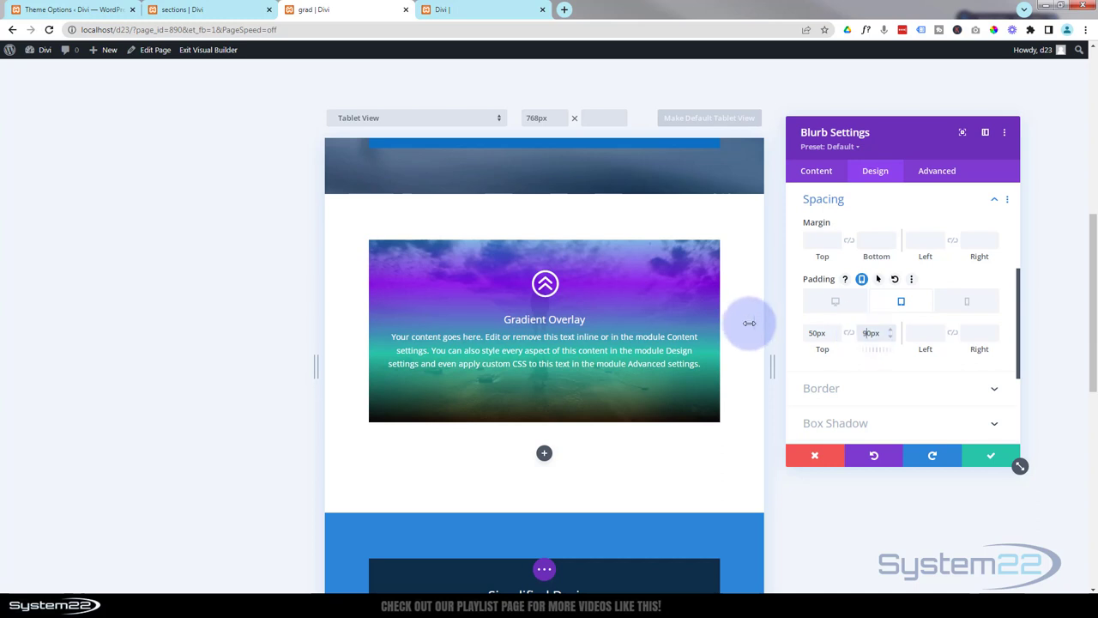
drag(863, 332, 868, 333)
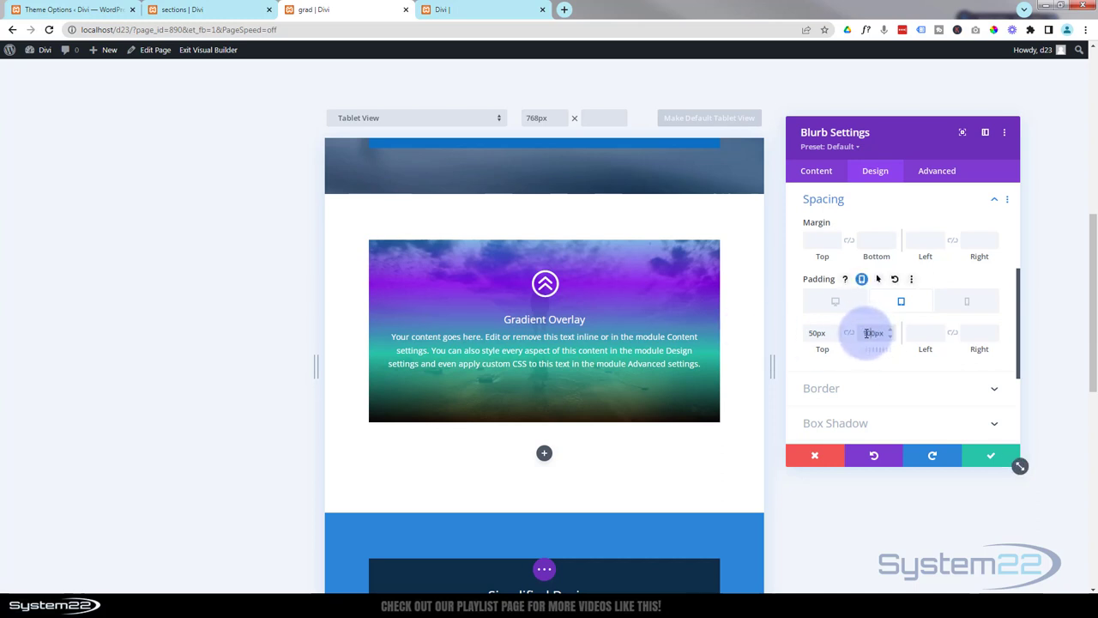
text(10)
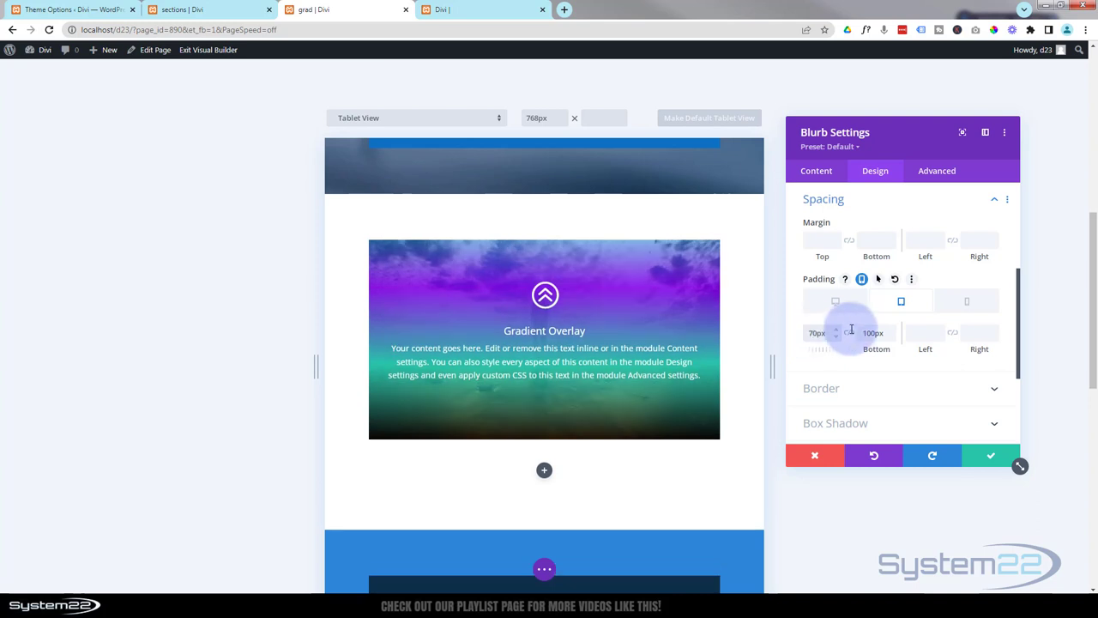
Step: Set the blurb's phone padding to 20px top and bottom, with linked 10px left and right
click(963, 310)
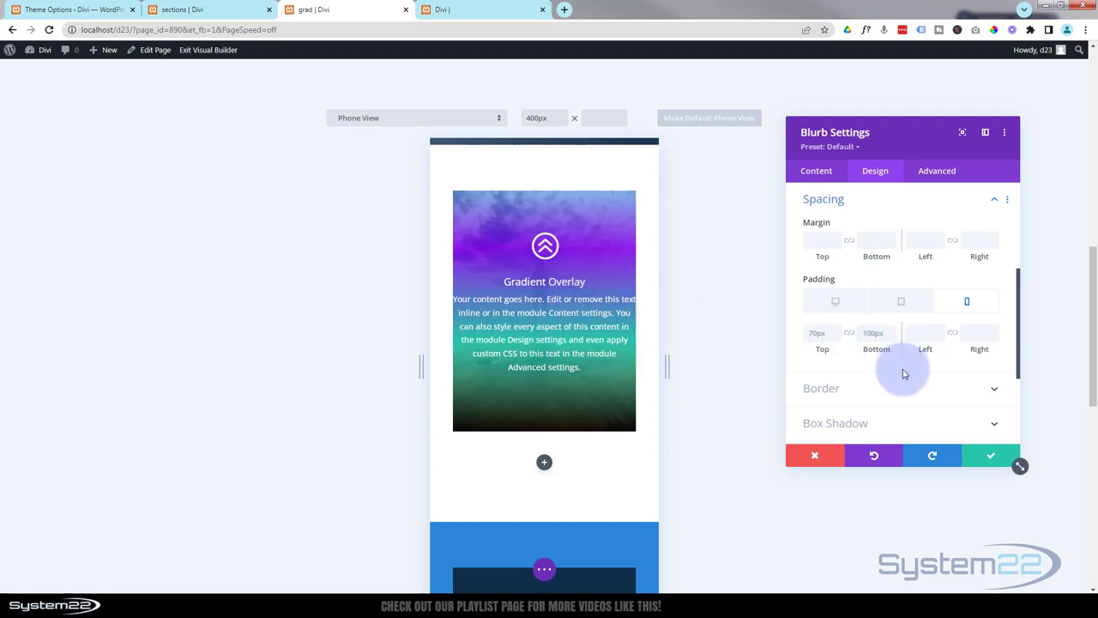
double_click(821, 333)
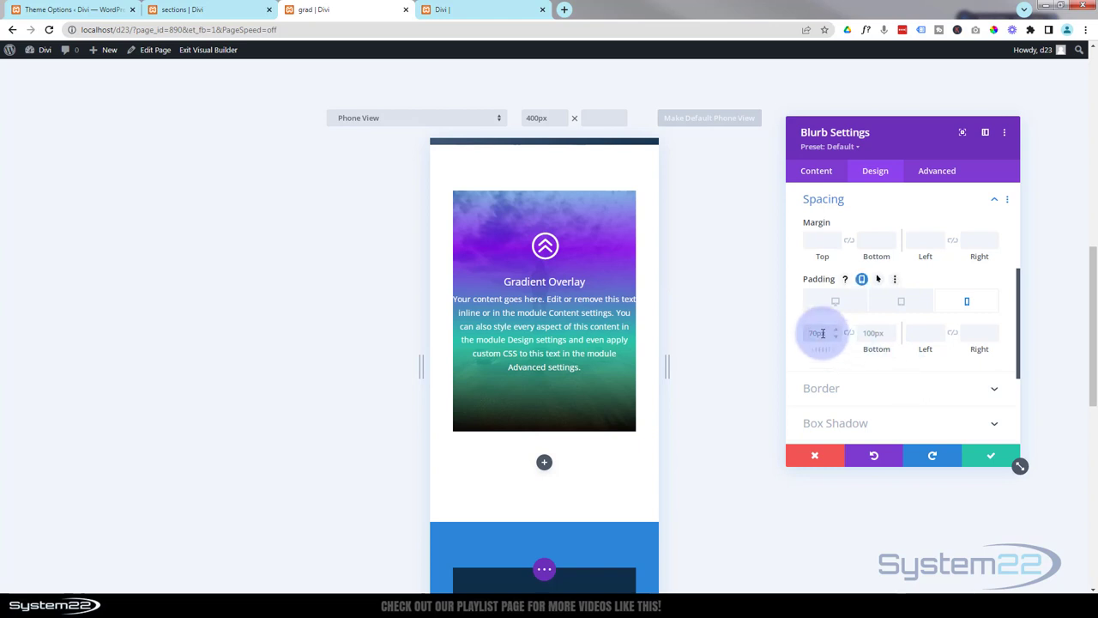
text(20)
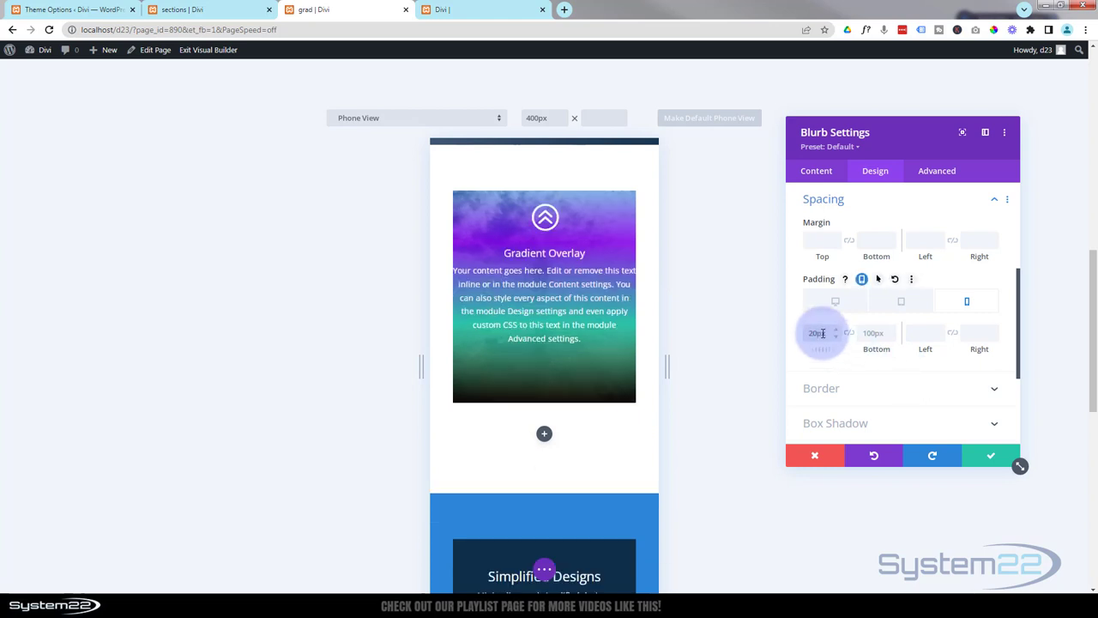
click(875, 333)
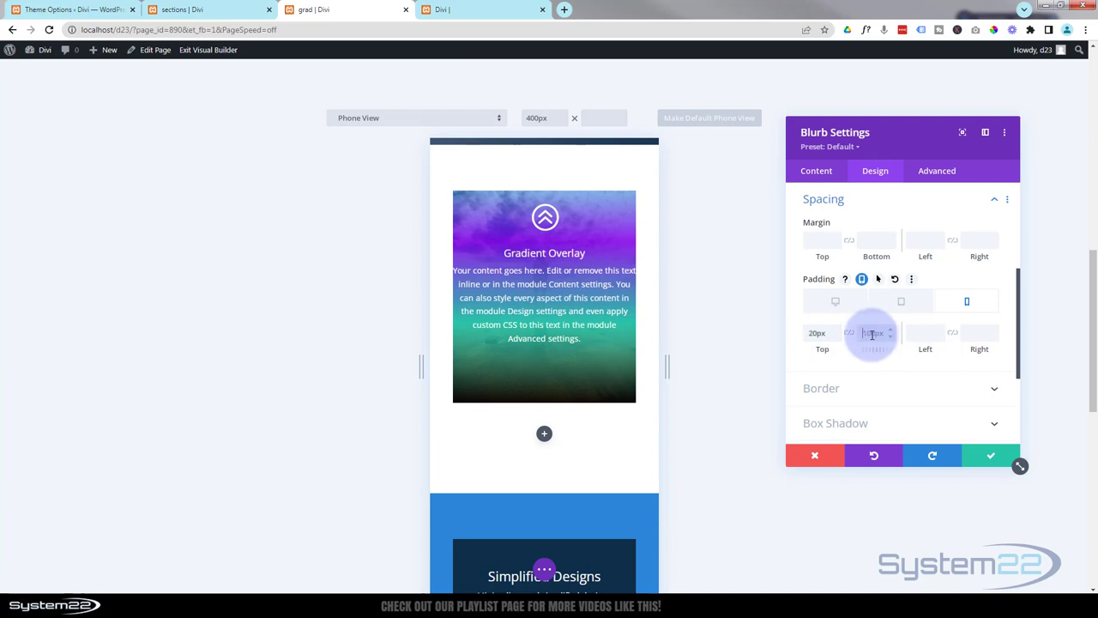
text(20px)
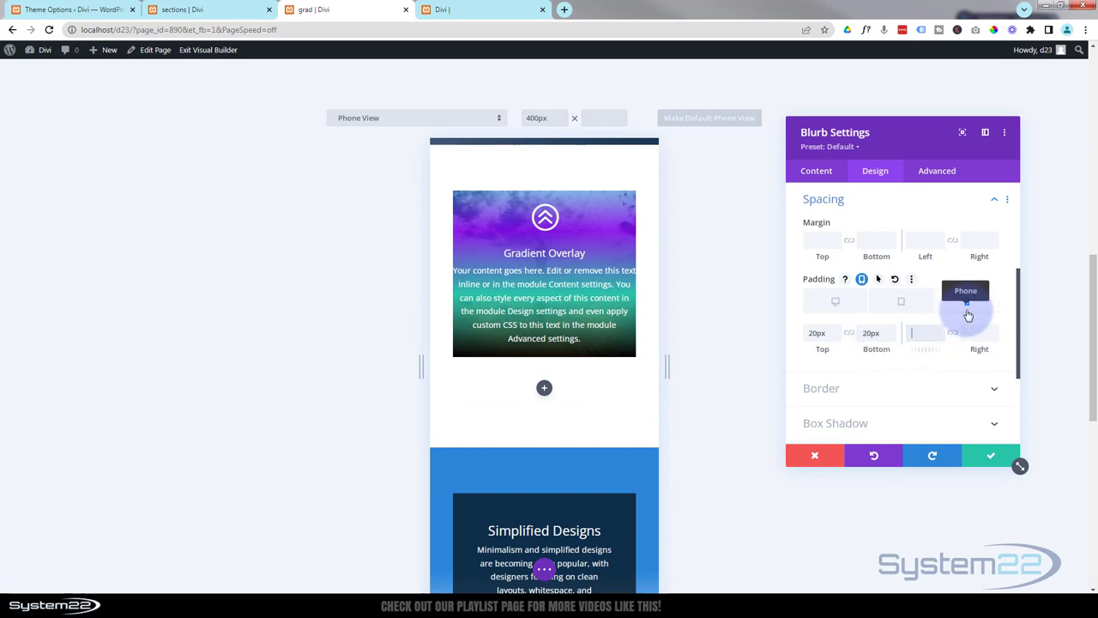
text(10px)
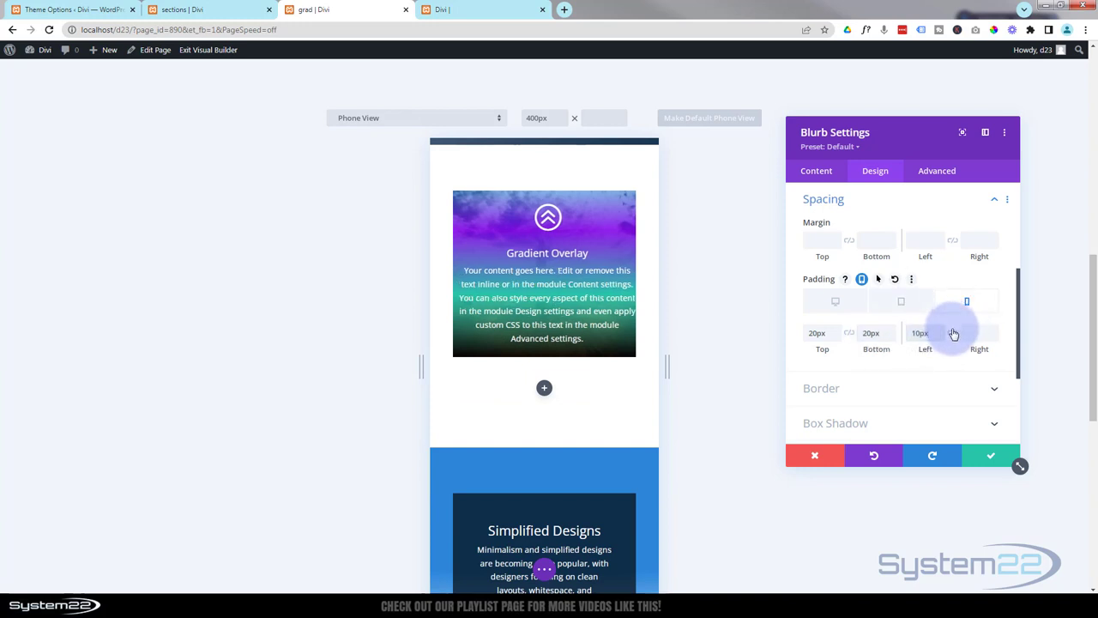
click(953, 333)
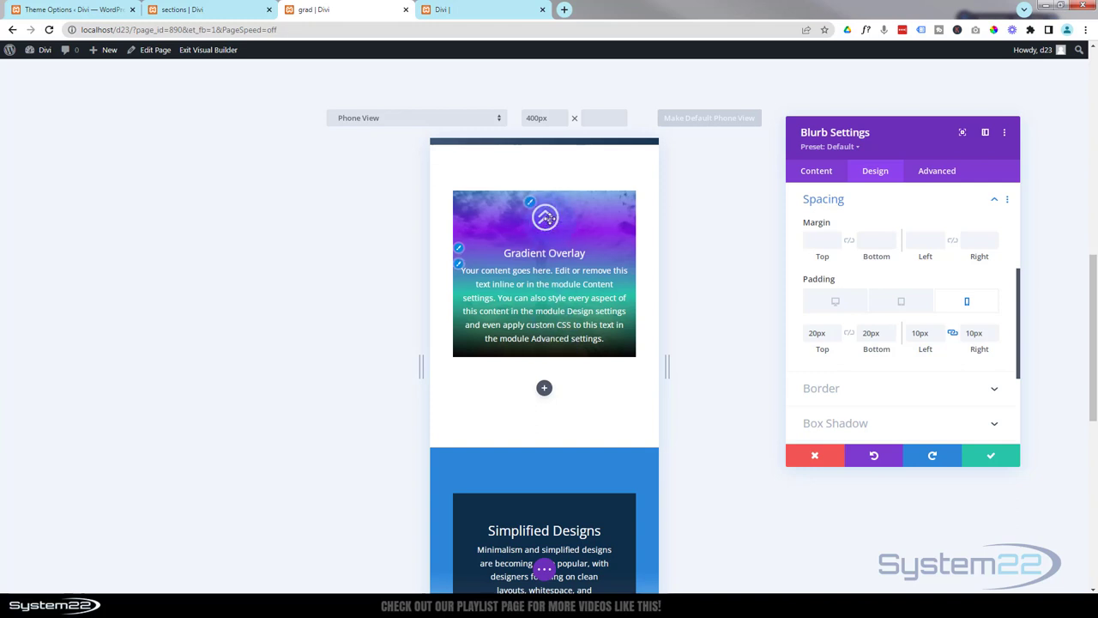
click(846, 201)
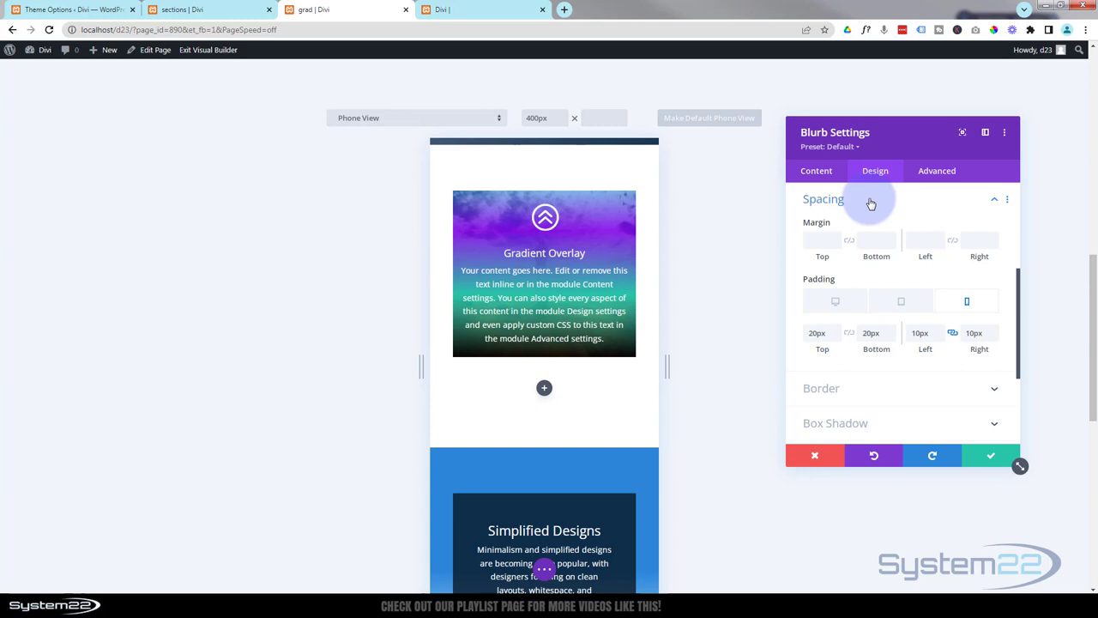
Step: Enable responsive Blurb Image custom CSS and hide the icon on phones with display:none
click(936, 172)
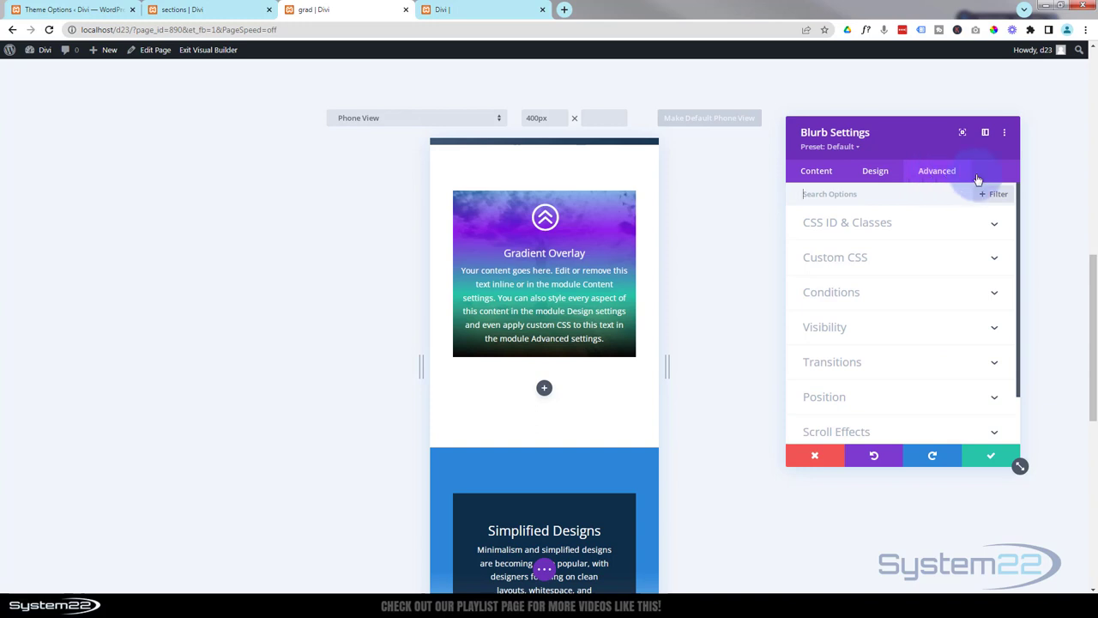
click(892, 264)
scroll(899, 251, down, 3)
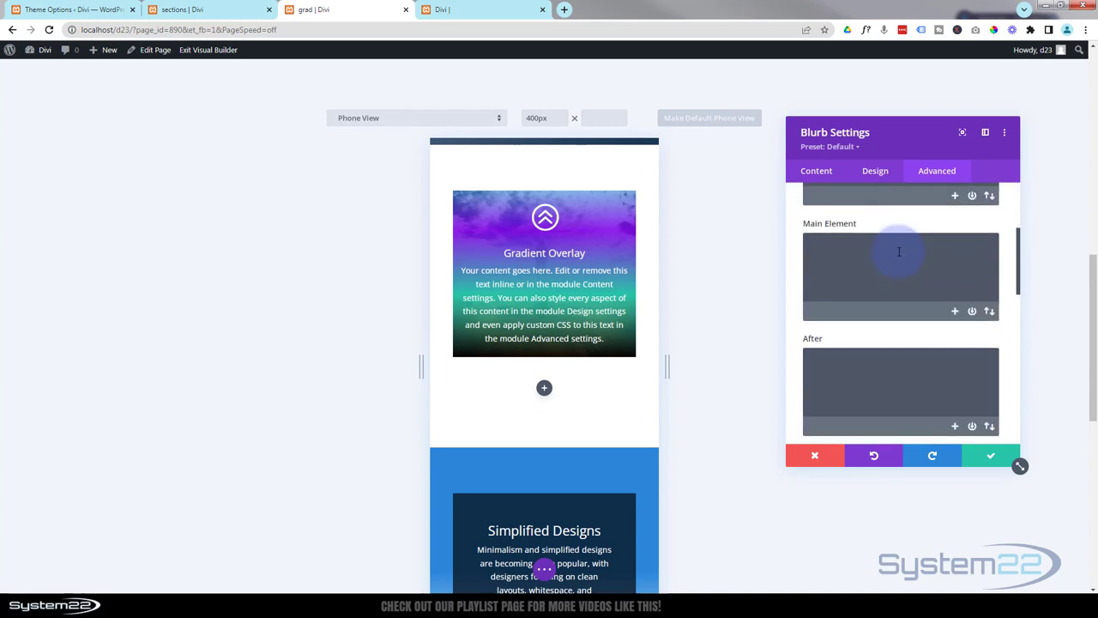
scroll(899, 251, down, 4)
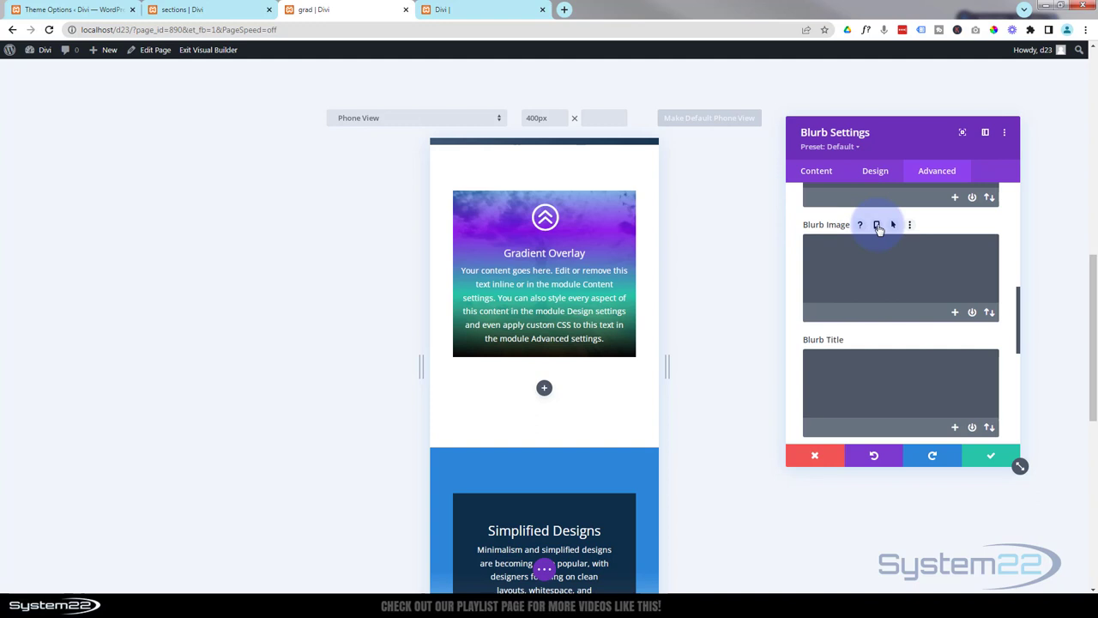
click(877, 226)
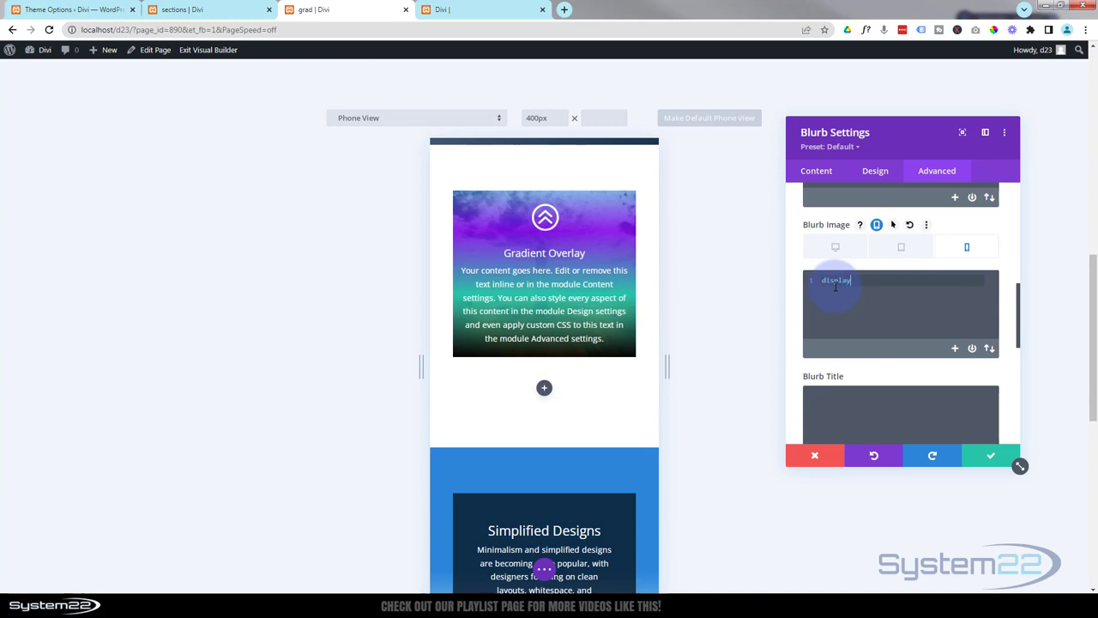
text(:none)
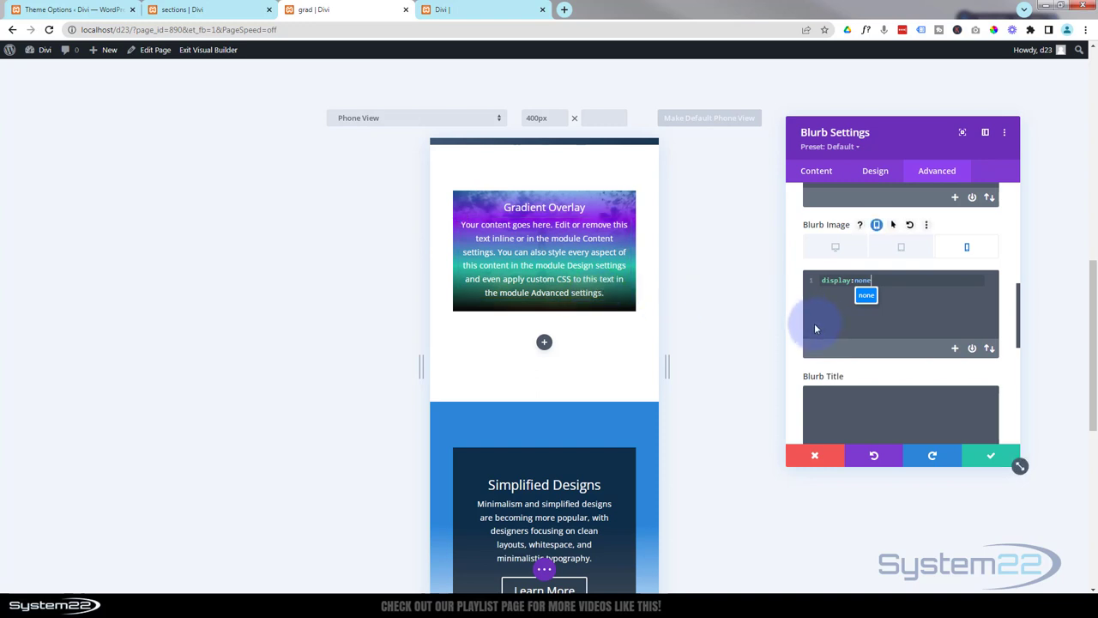
click(903, 250)
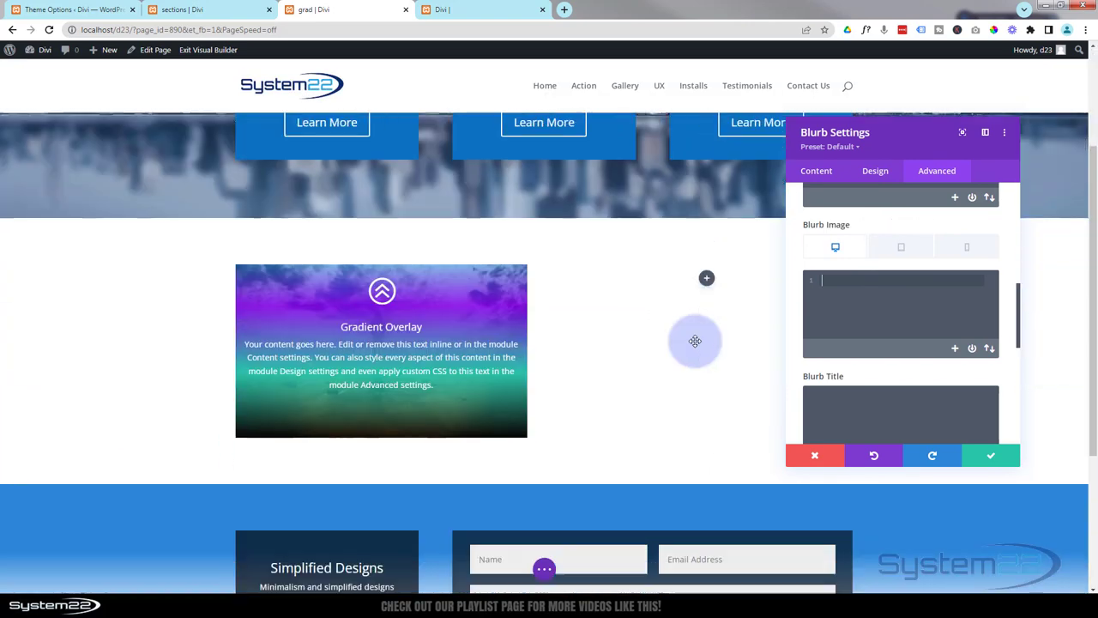
scroll(694, 342, down, 1)
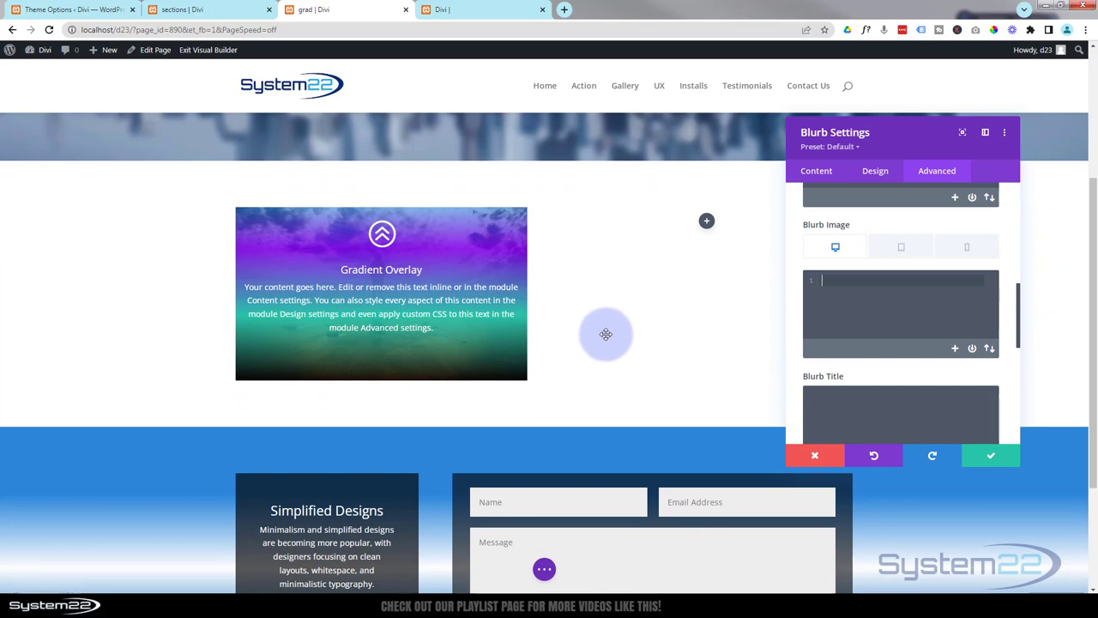
drag(905, 142, 682, 161)
Step: Set the blurb's Filters opacity to 0% normally and 100% on hover
click(661, 194)
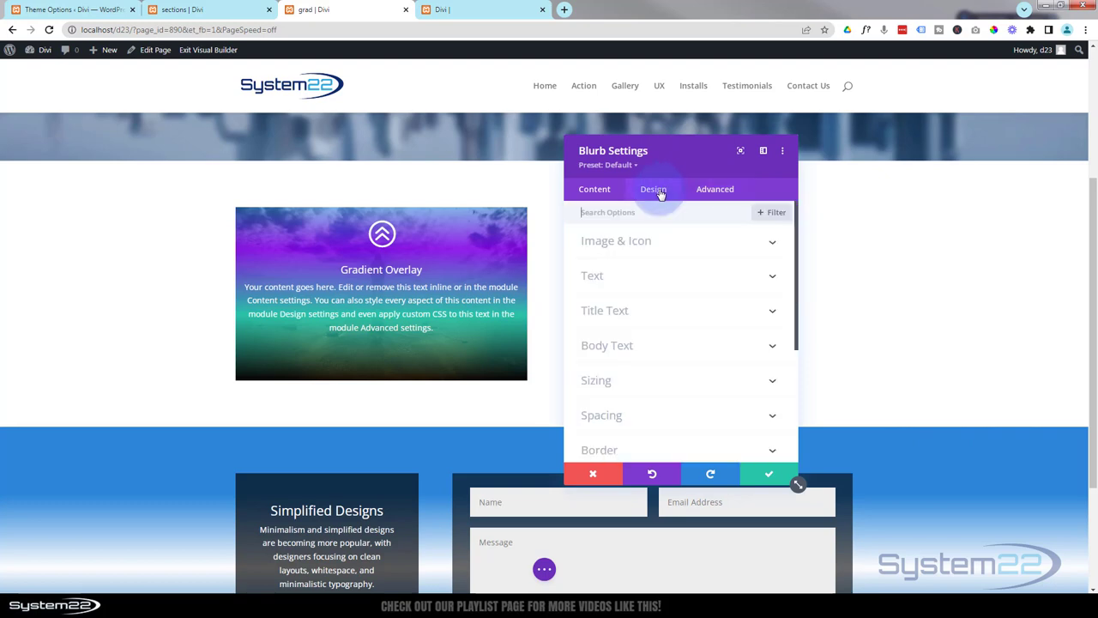
scroll(711, 242, down, 5)
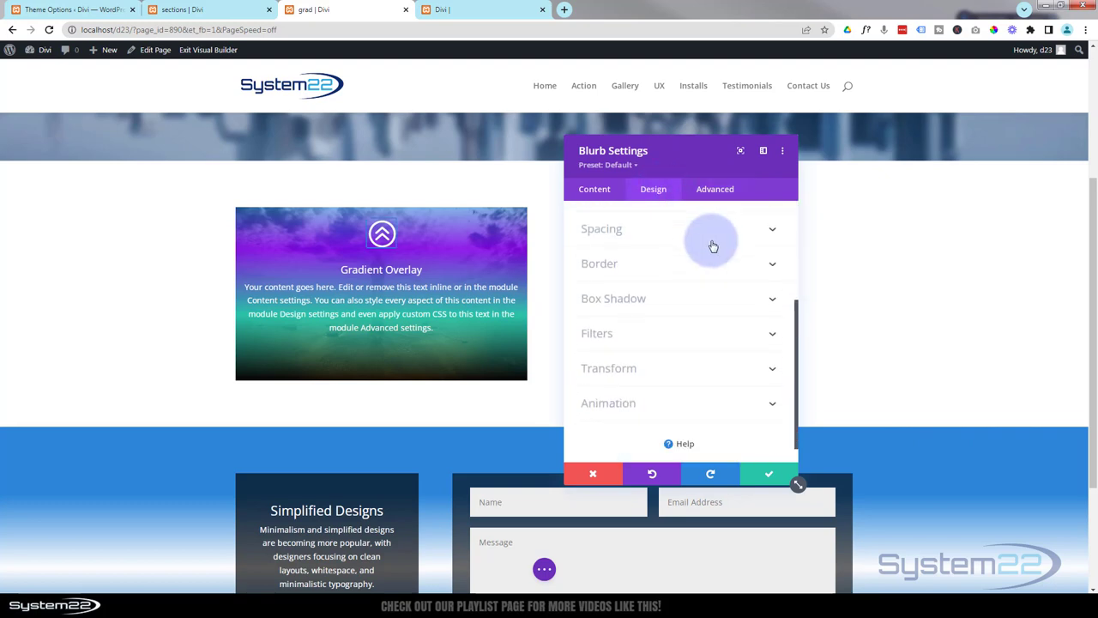
click(639, 326)
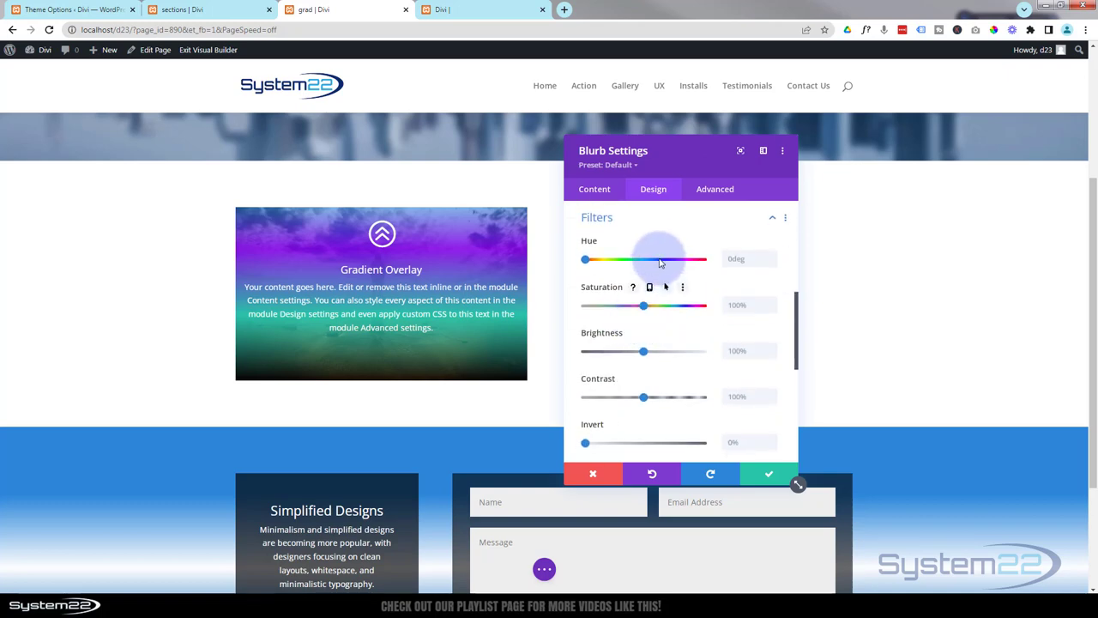
scroll(669, 289, down, 3)
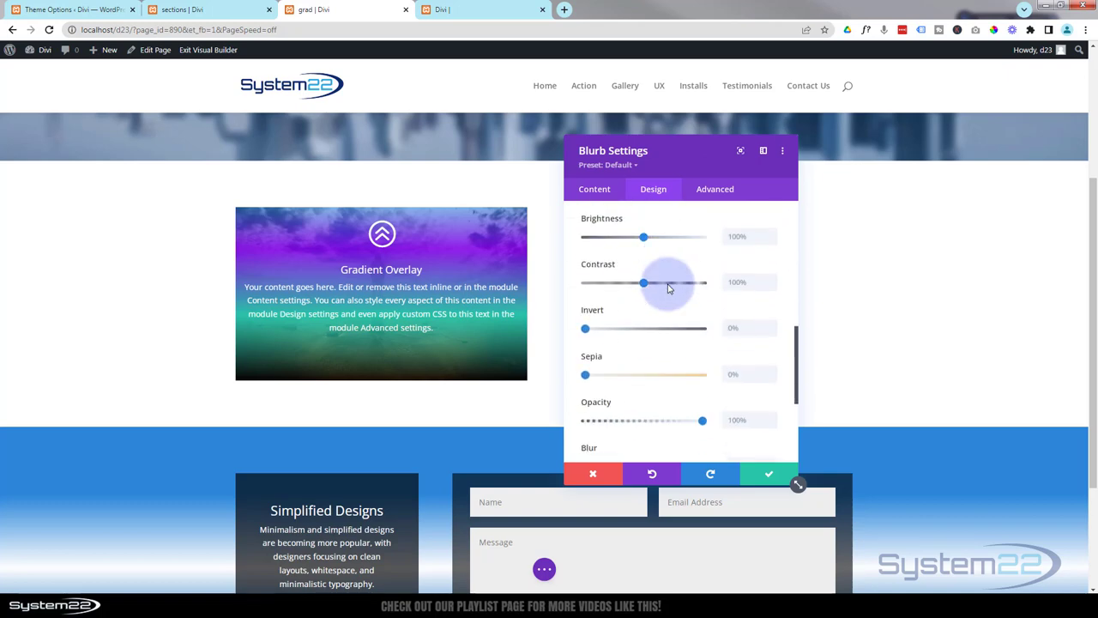
scroll(665, 288, down, 3)
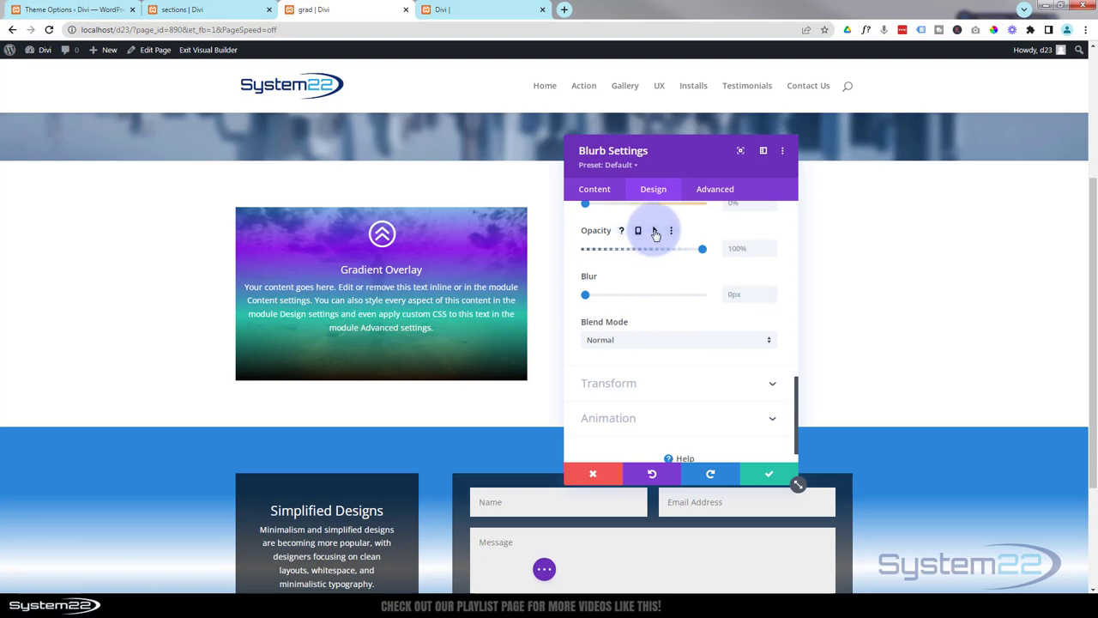
click(655, 233)
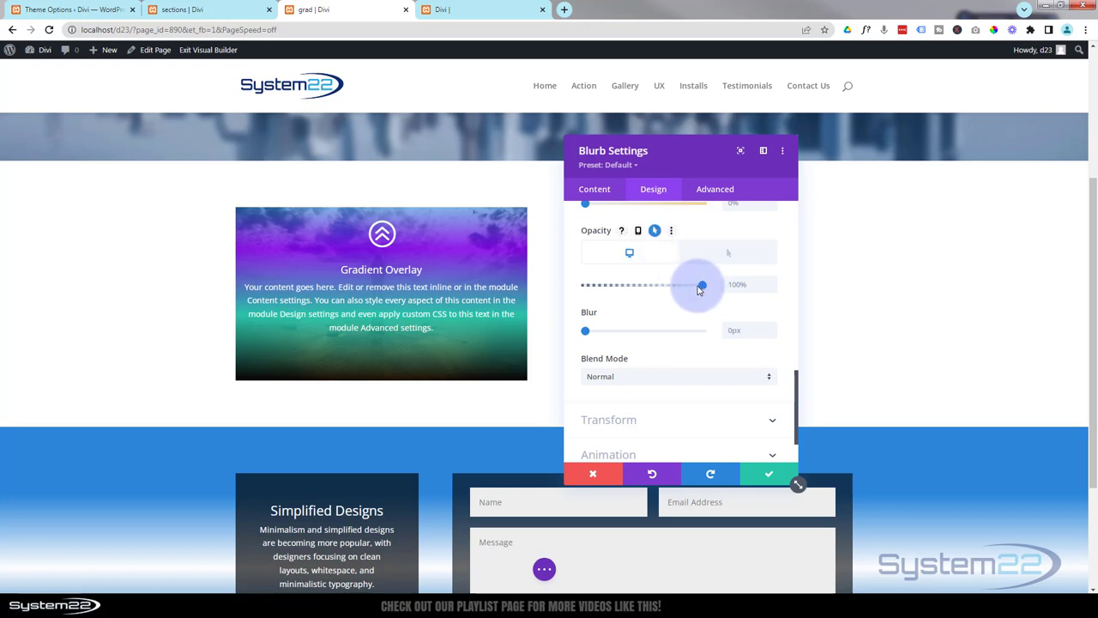
drag(703, 284, 665, 284)
click(583, 286)
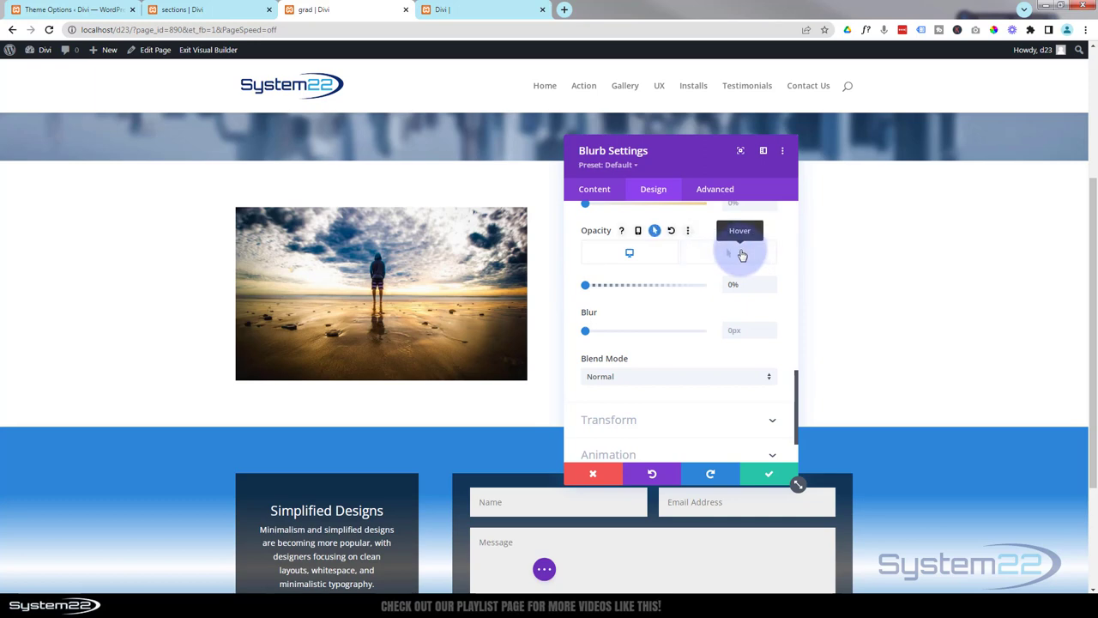
click(740, 254)
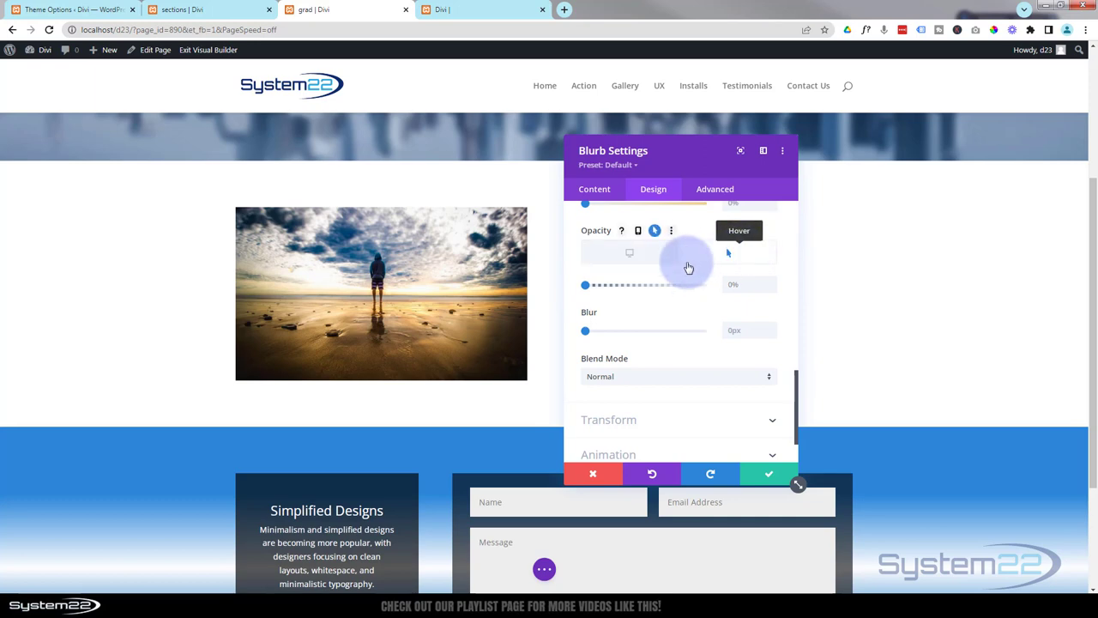
drag(584, 285, 709, 289)
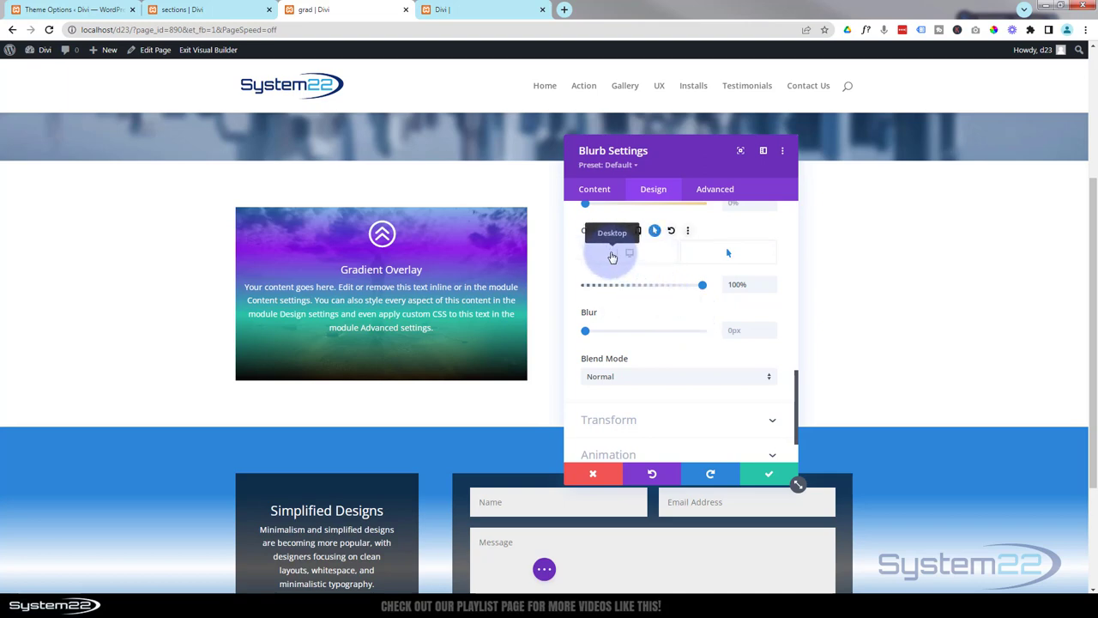
click(713, 255)
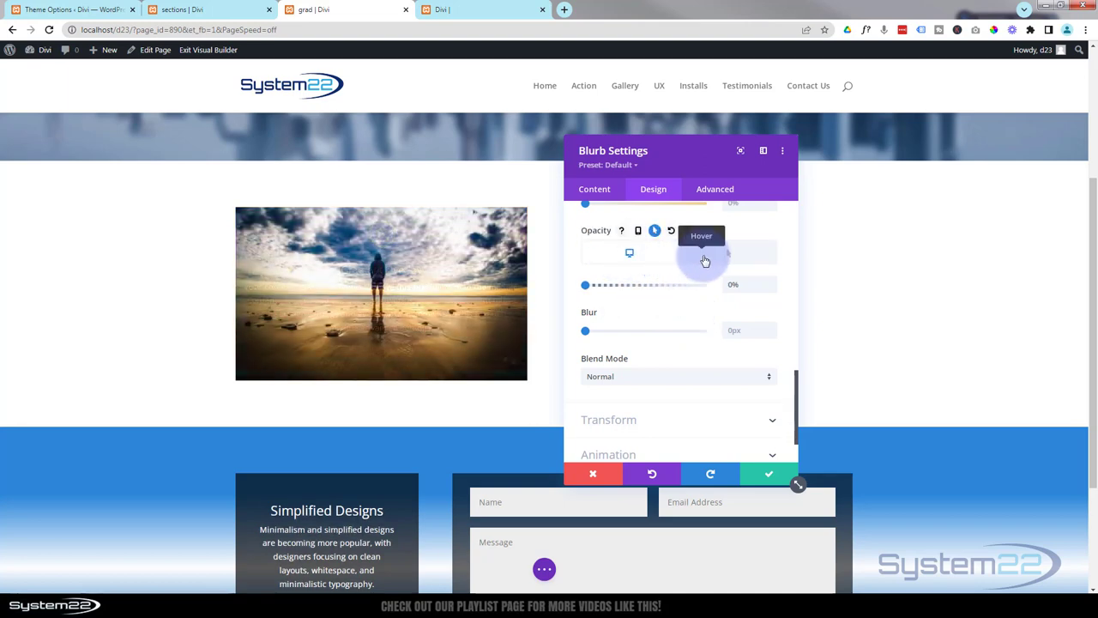
click(723, 258)
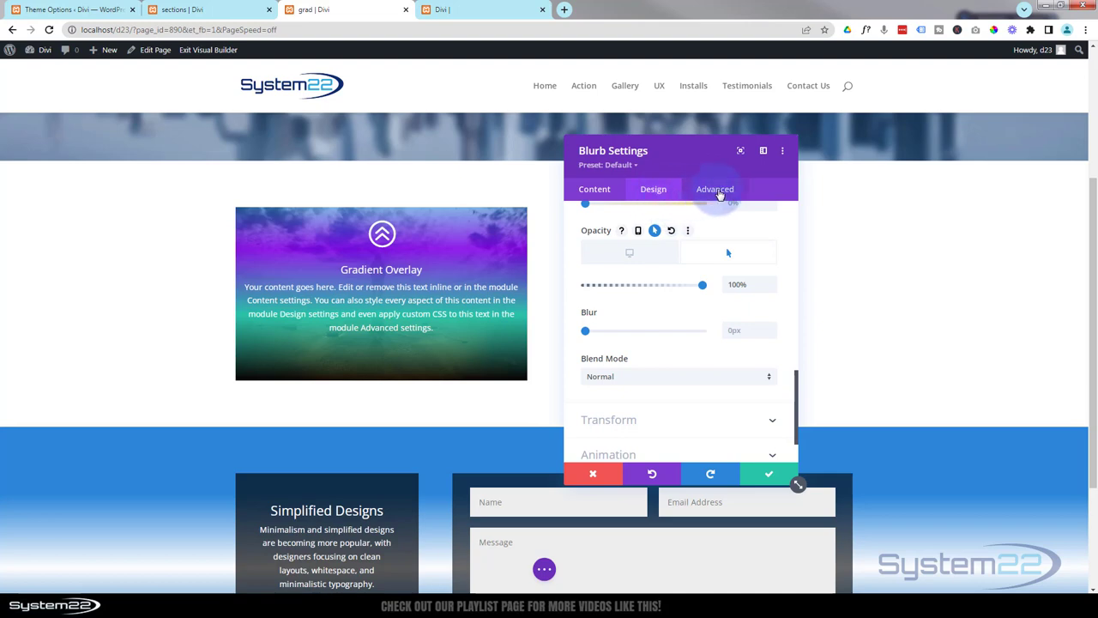
Step: Give the blurb a 600ms Ease-In-Out transition and save its settings
click(716, 191)
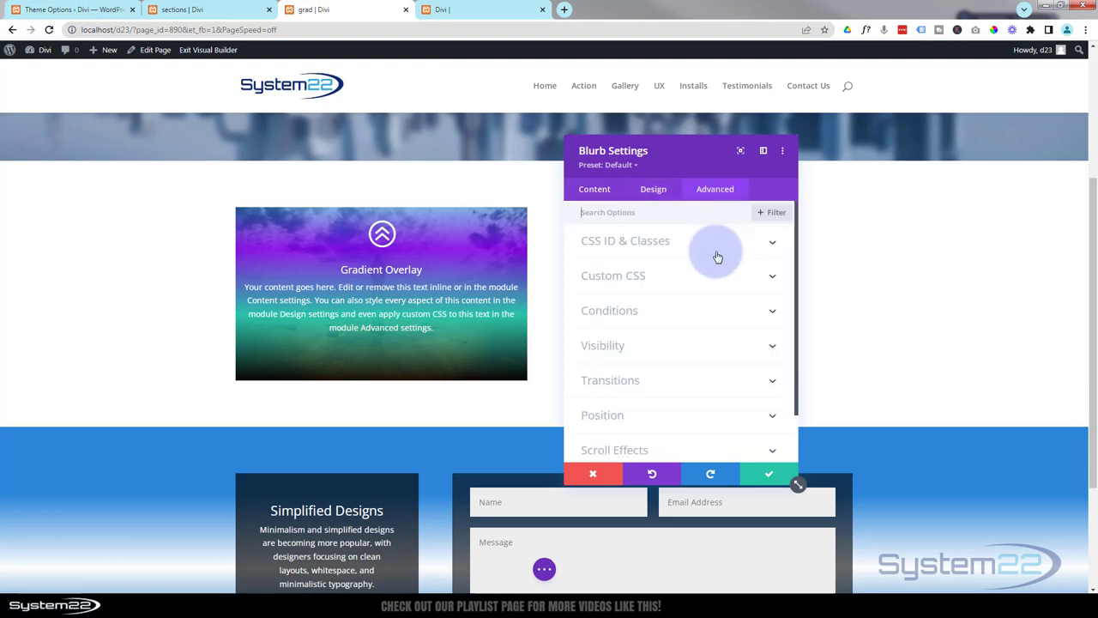
scroll(716, 258, down, 3)
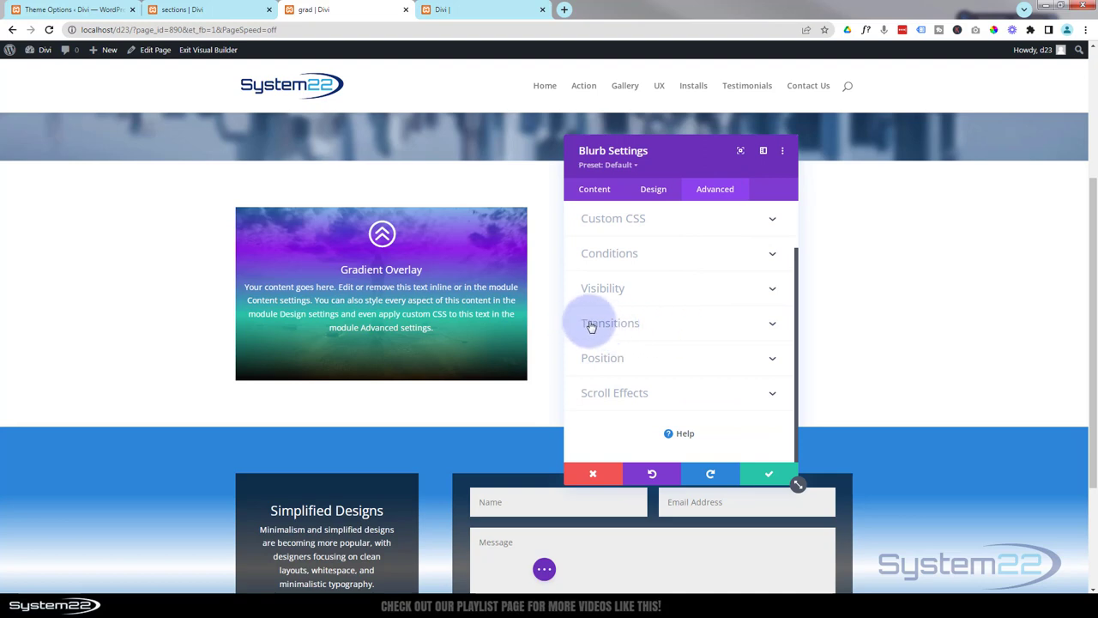
click(694, 329)
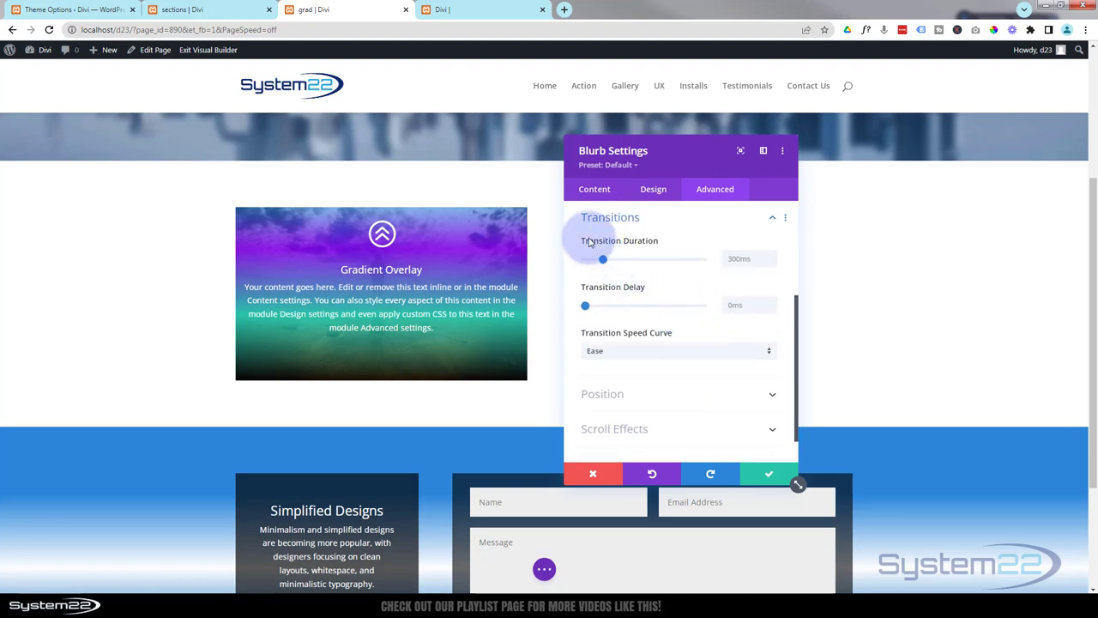
click(731, 257)
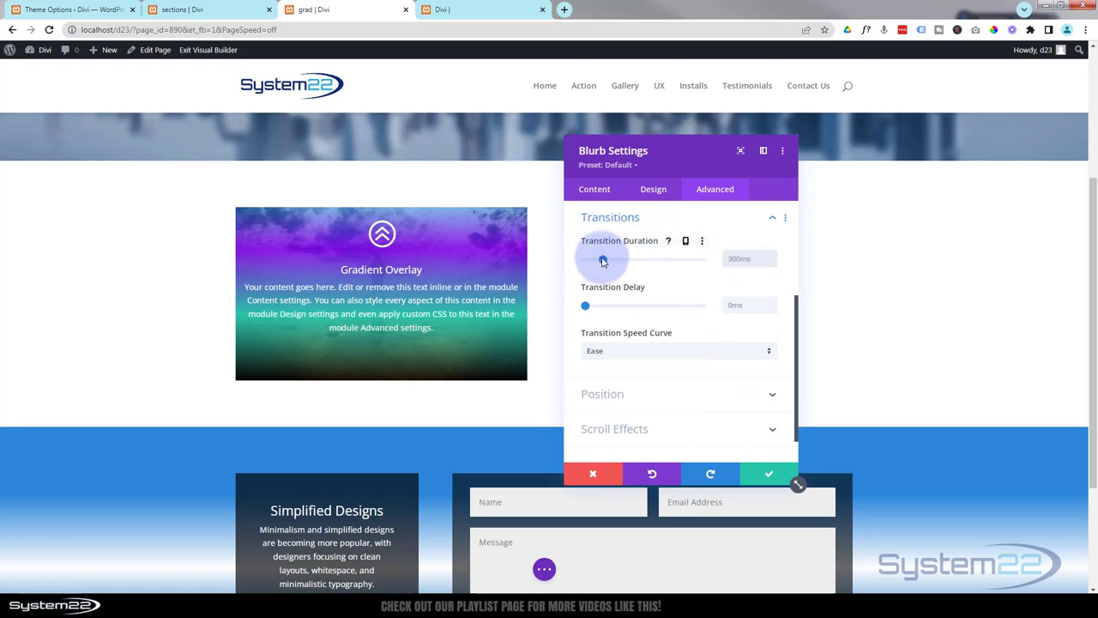
drag(603, 259, 624, 262)
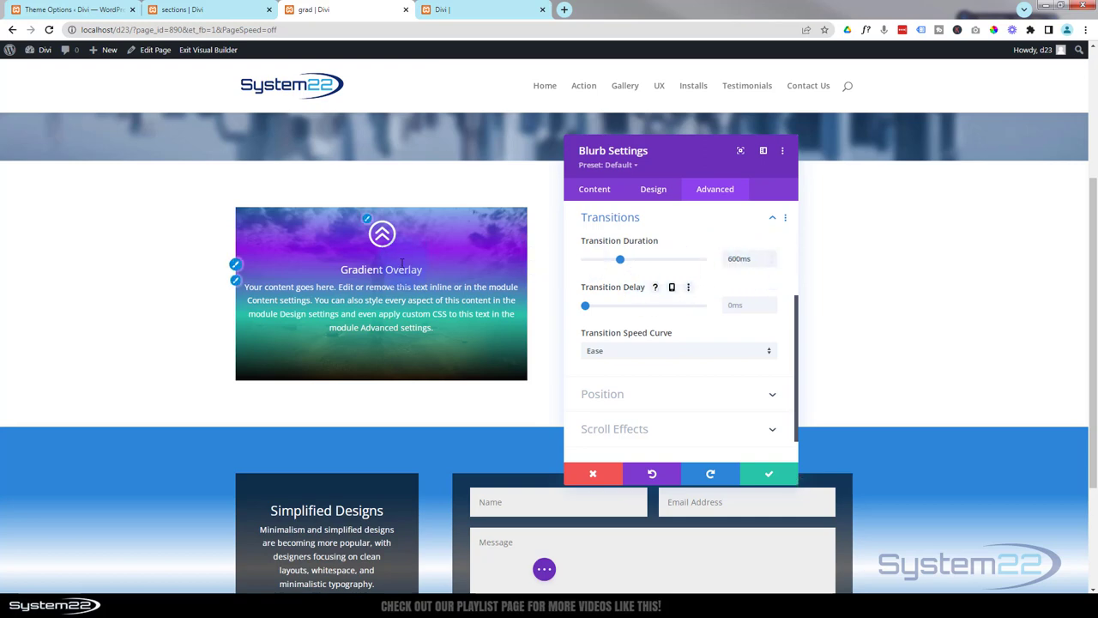
click(670, 273)
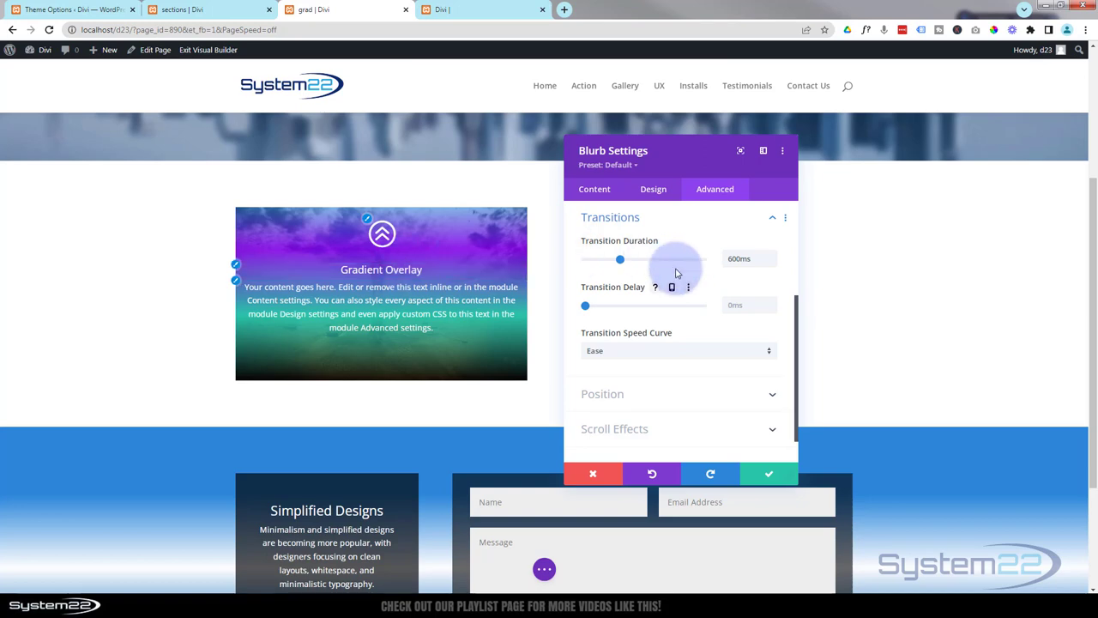
click(639, 353)
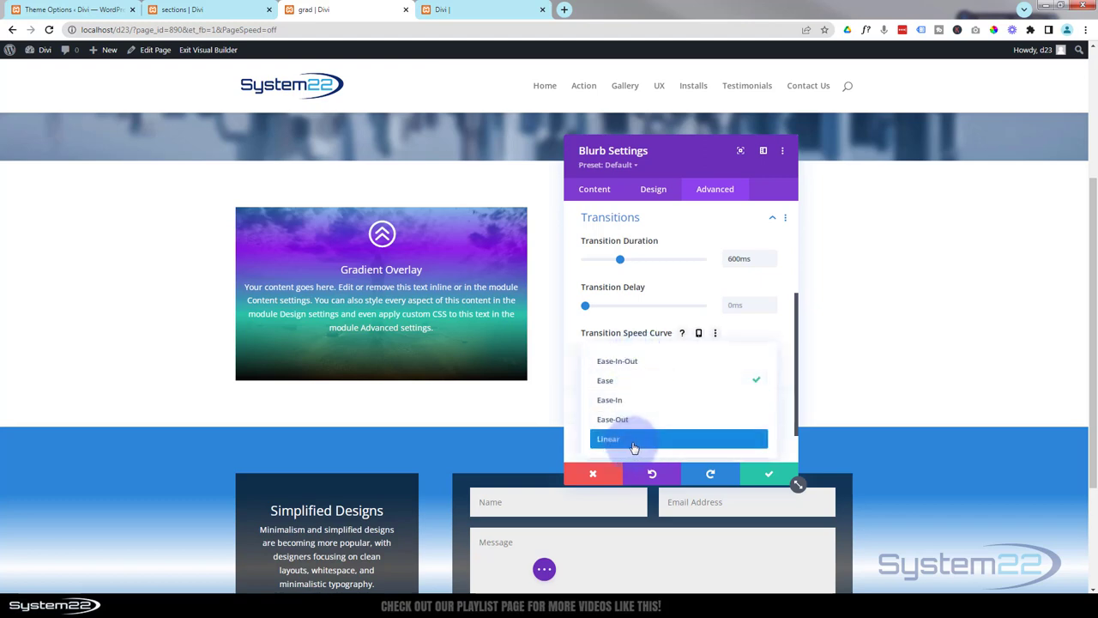
click(631, 363)
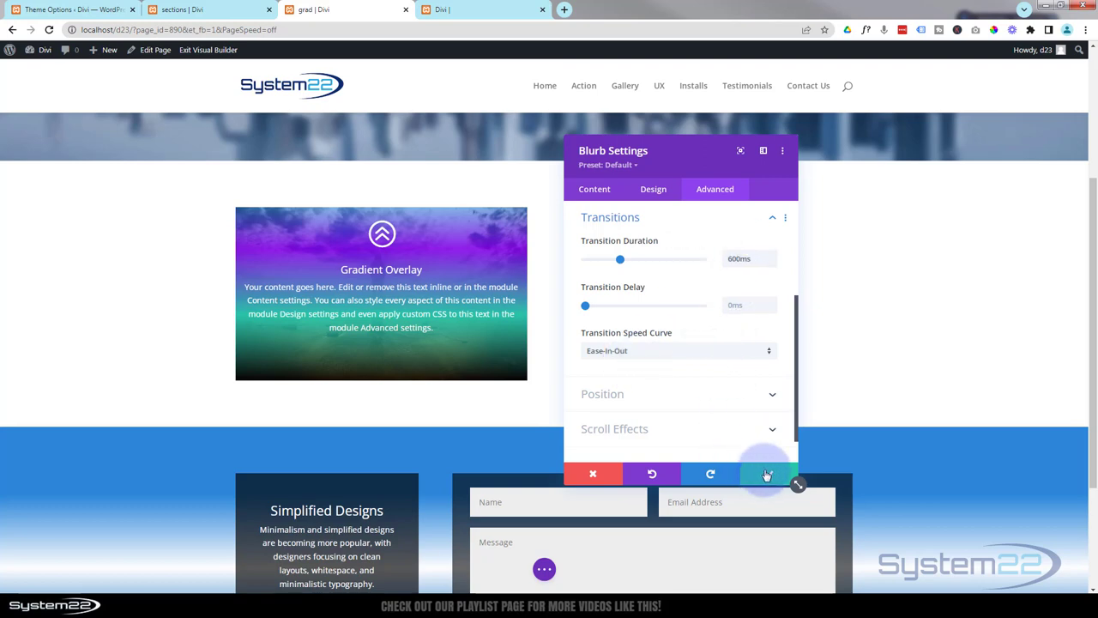
click(768, 476)
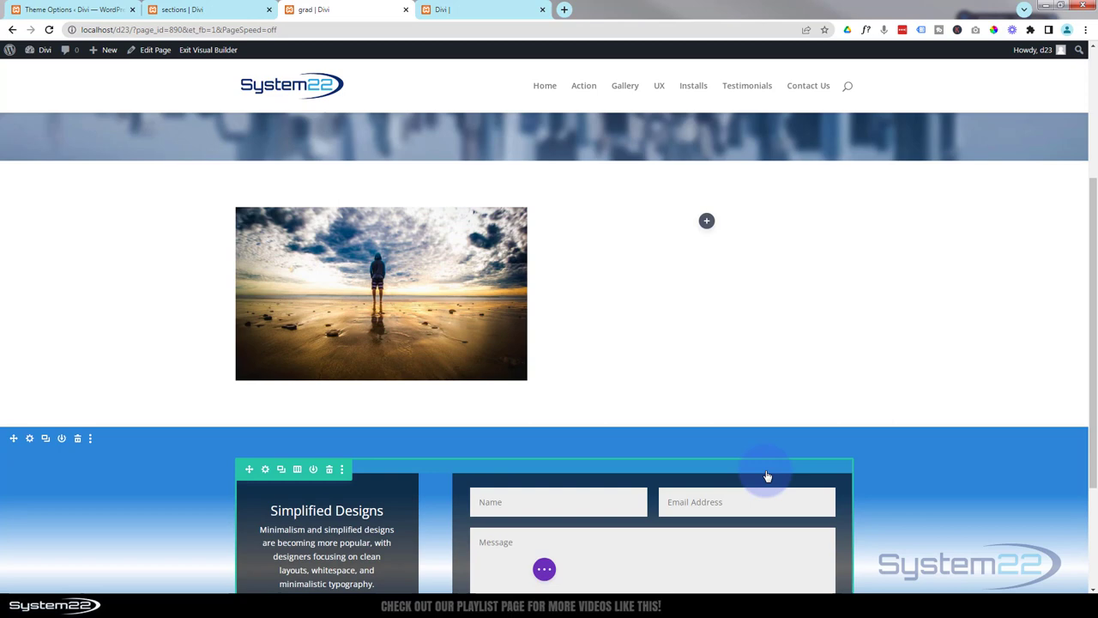
Step: Save the page as a draft, exit the builder, and hover the beach image to test the reveal
click(544, 569)
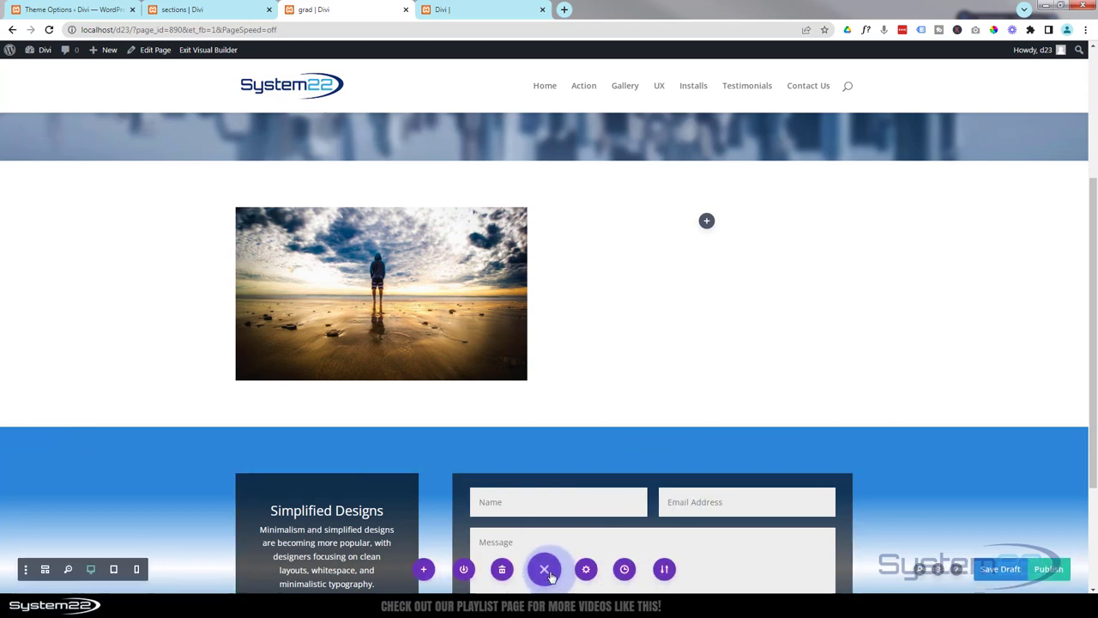
click(1000, 571)
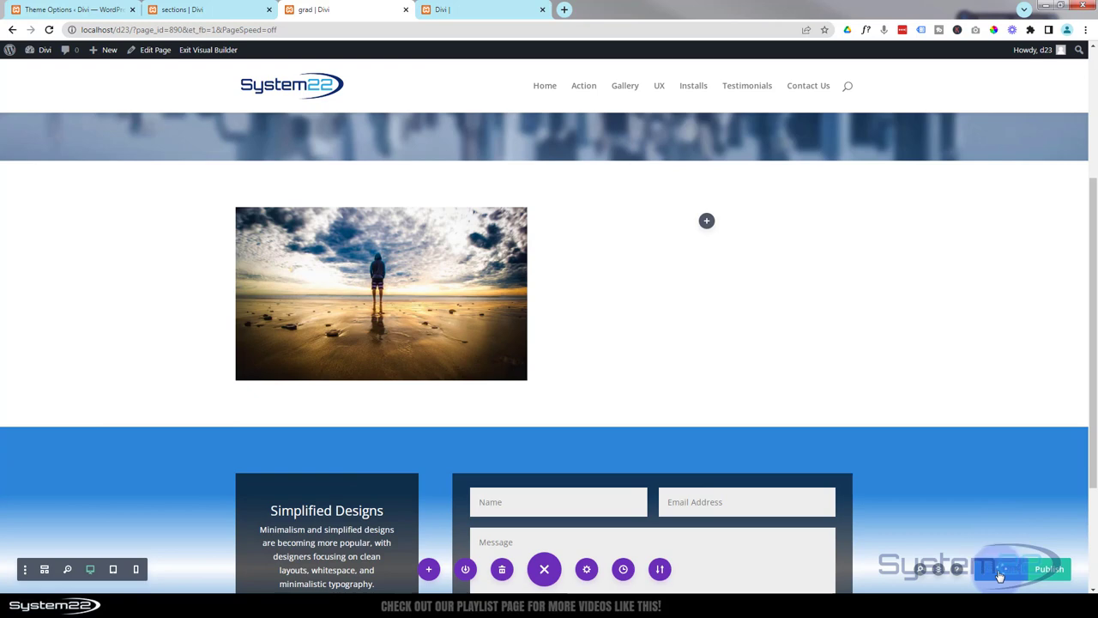
click(215, 51)
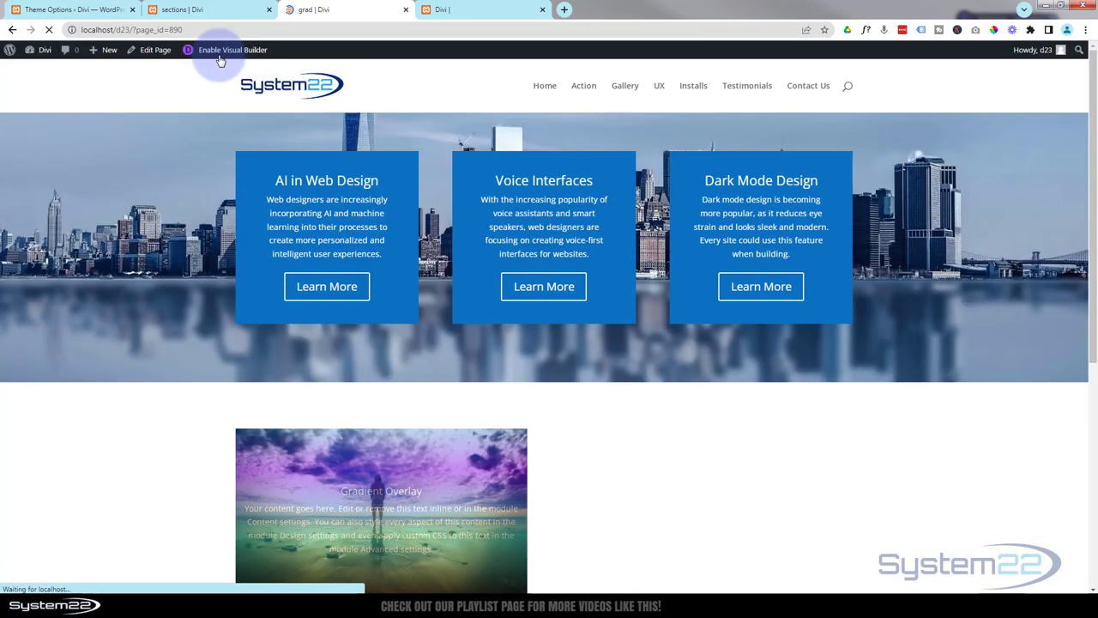
scroll(187, 127, down, 2)
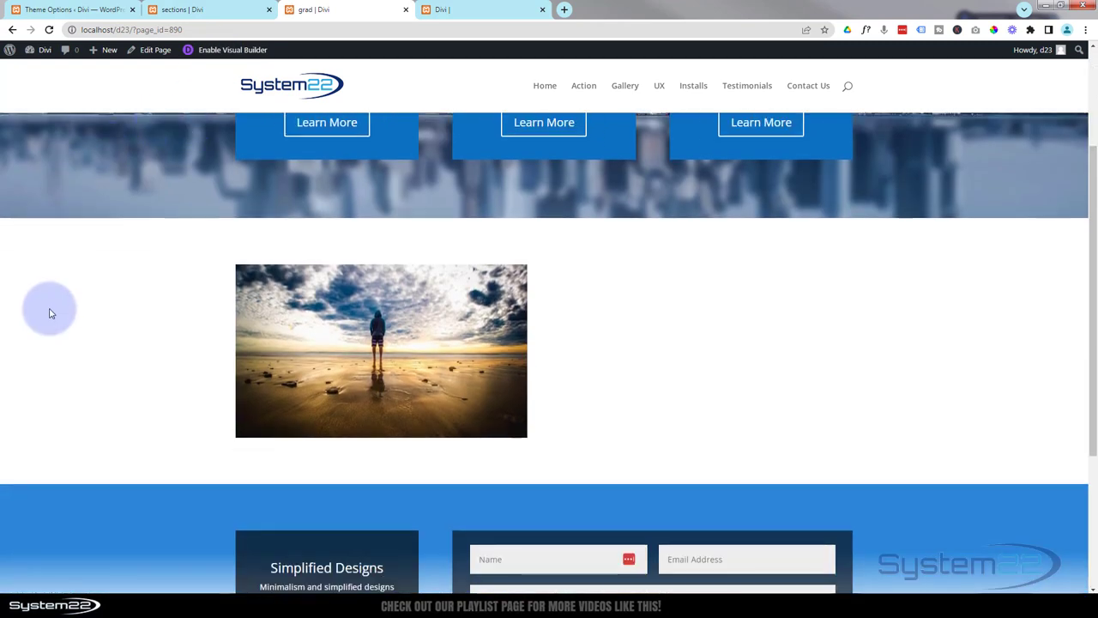
mouse_move(289, 380)
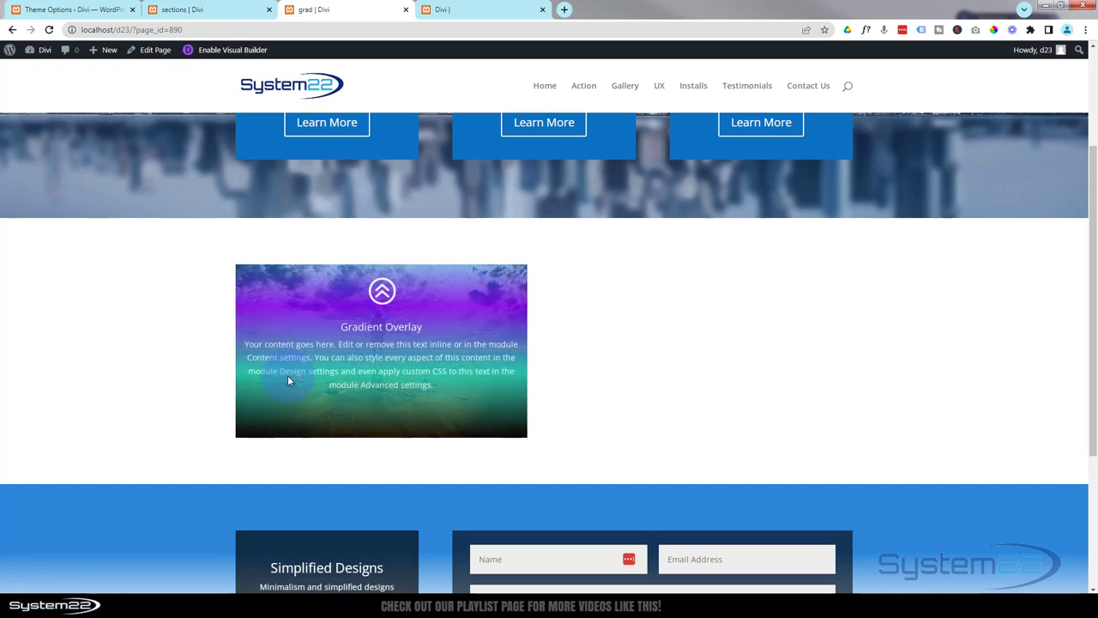